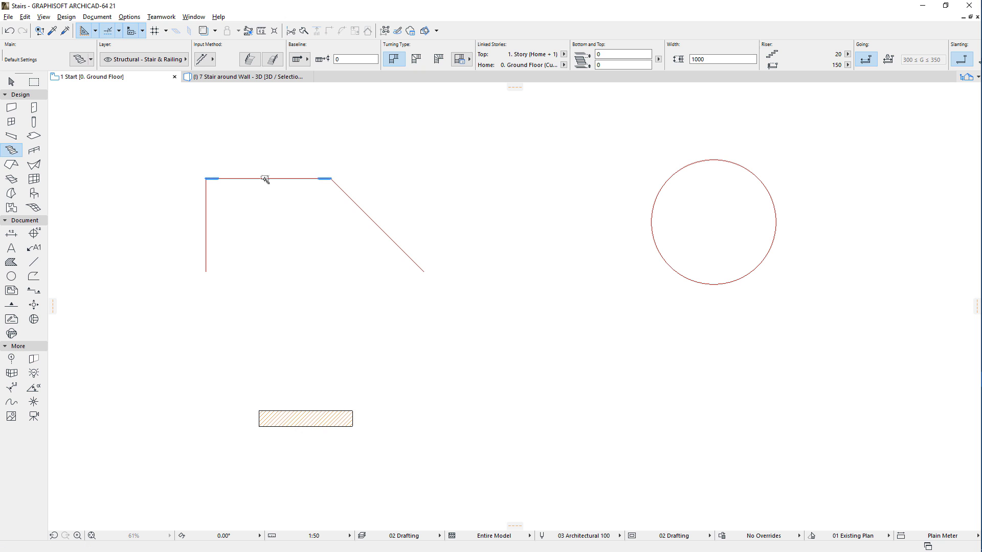
Step: Show the 1 Start ground-floor plan with the landing stair, red circle and hatched rectangle
mouse_move(266, 178)
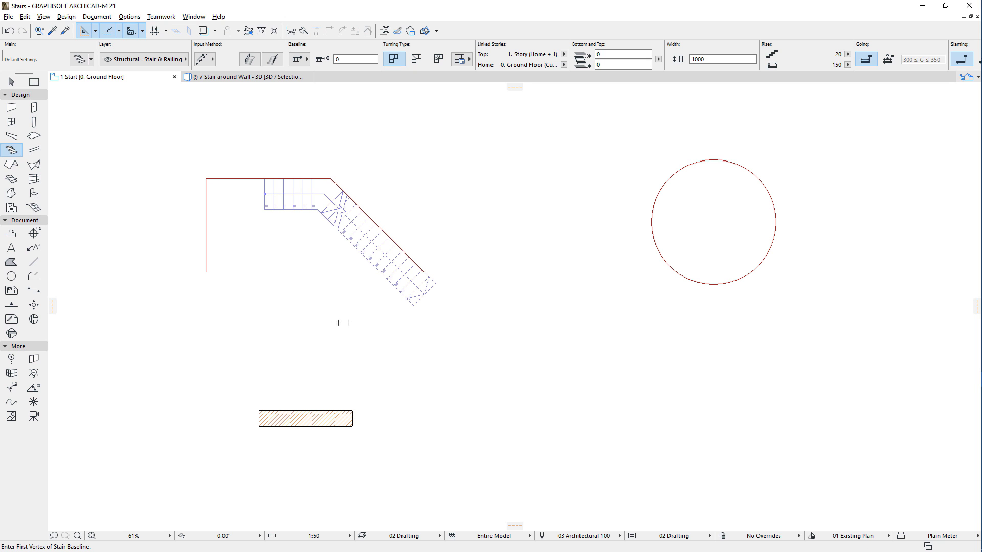
Step: Magic Wand curved stairs outside and inside the circle and a stair around the hatched rectangle
click(693, 282)
click(693, 281)
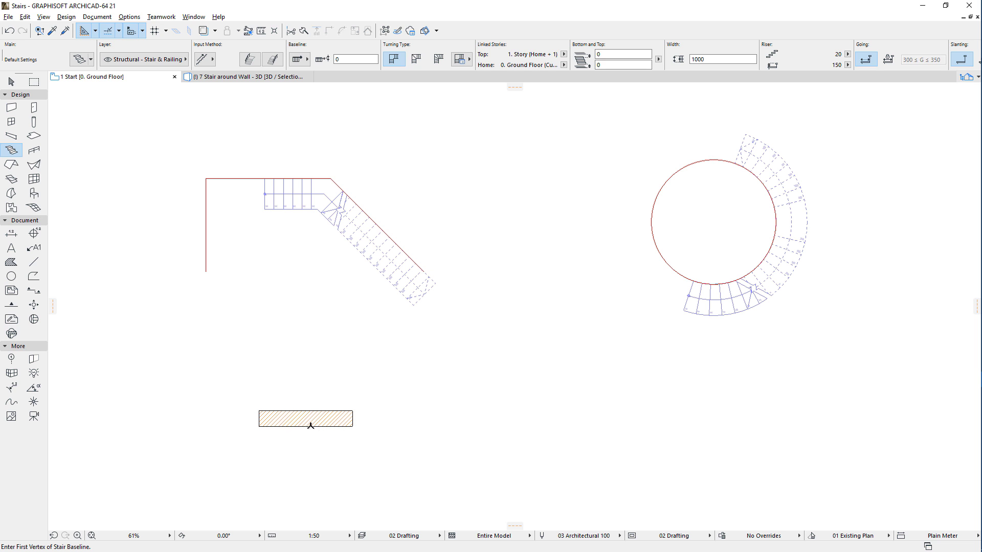
click(312, 415)
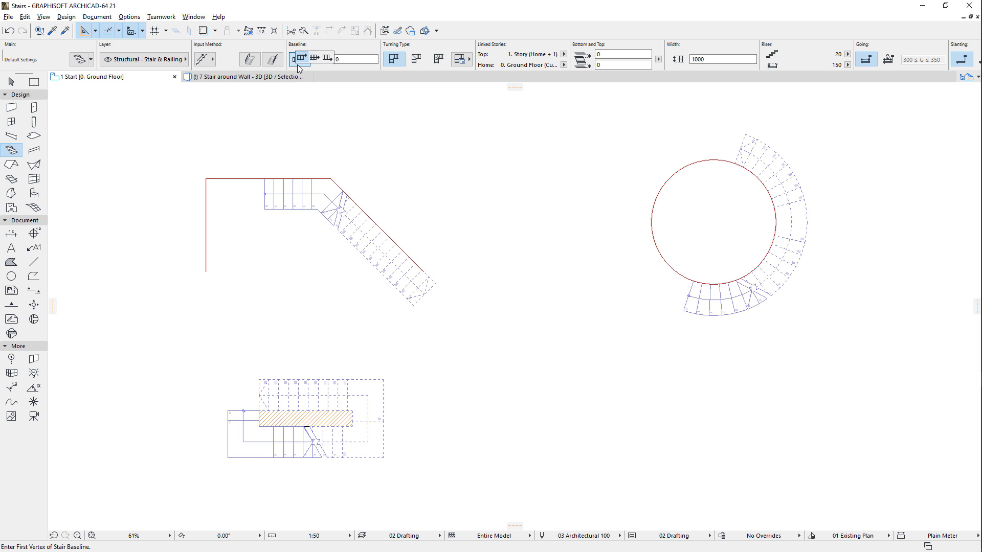
click(695, 163)
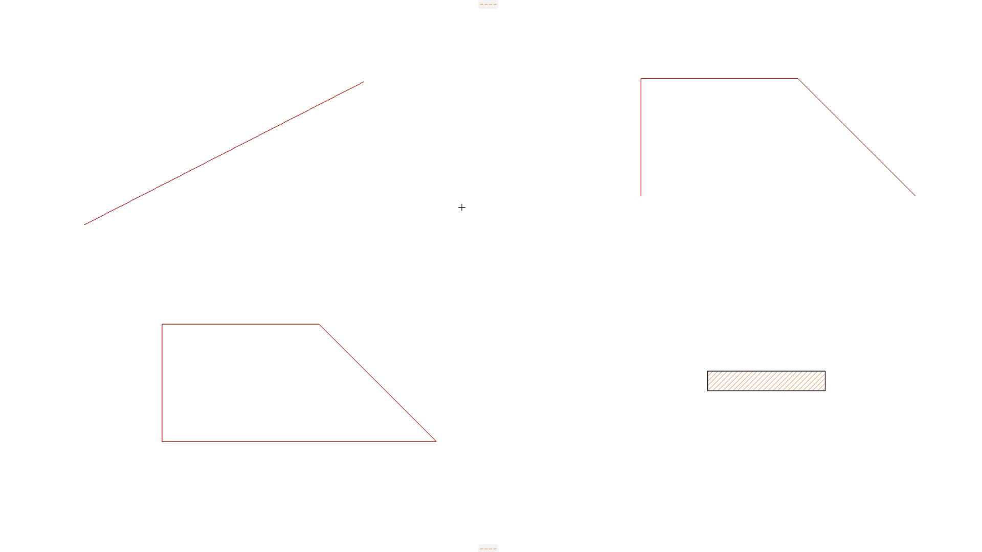
Step: Magic Wand stairs along the red line, the cornered polyline, inside the trapezoid and around the rectangle
click(162, 183)
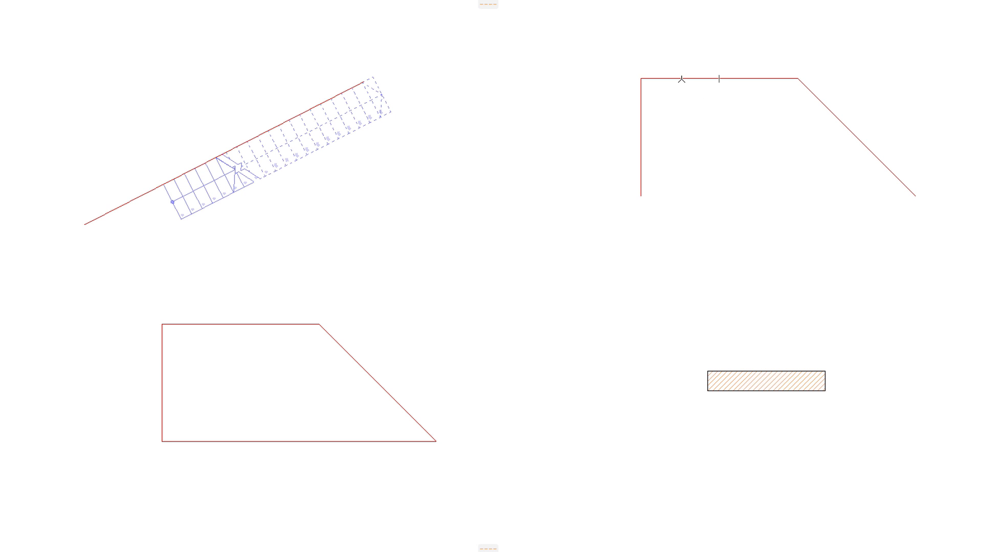
click(681, 78)
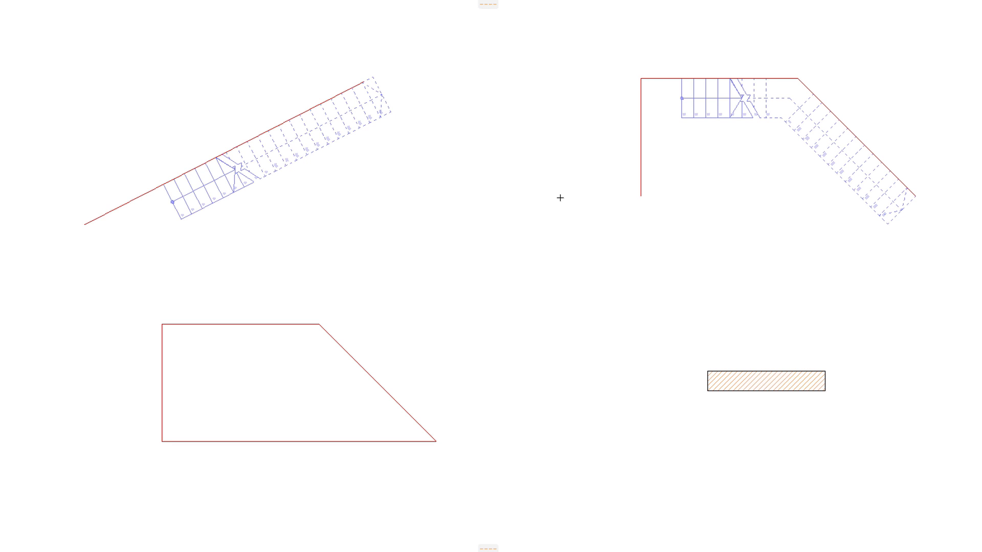
click(301, 441)
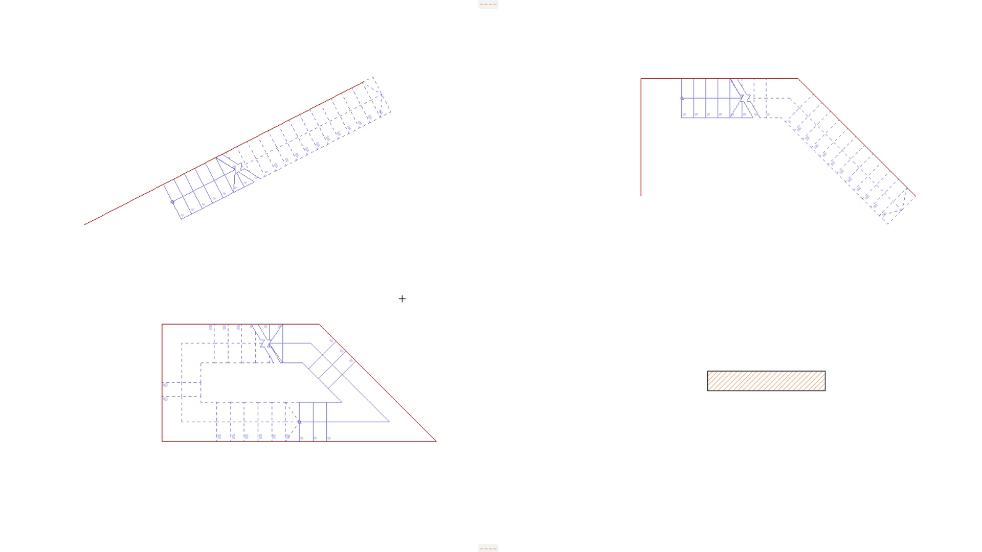
click(755, 376)
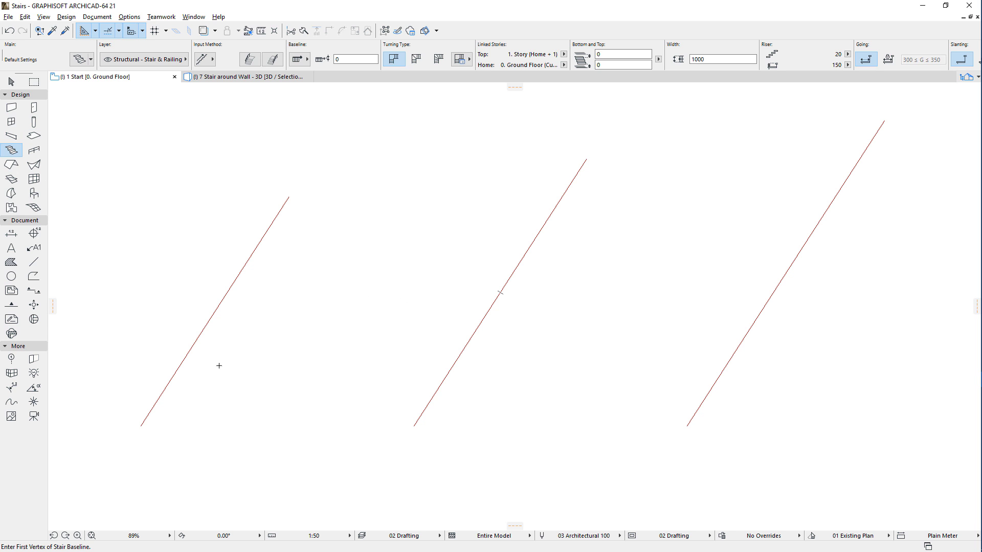
Step: Place identical stairs along the three diagonal lines, then fix the stair going at 300
click(174, 376)
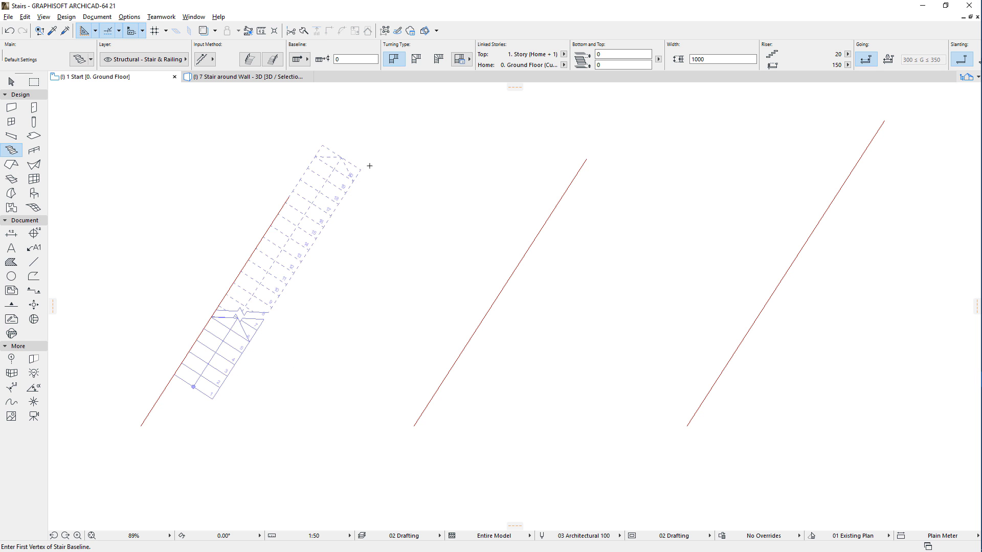
double_click(352, 174)
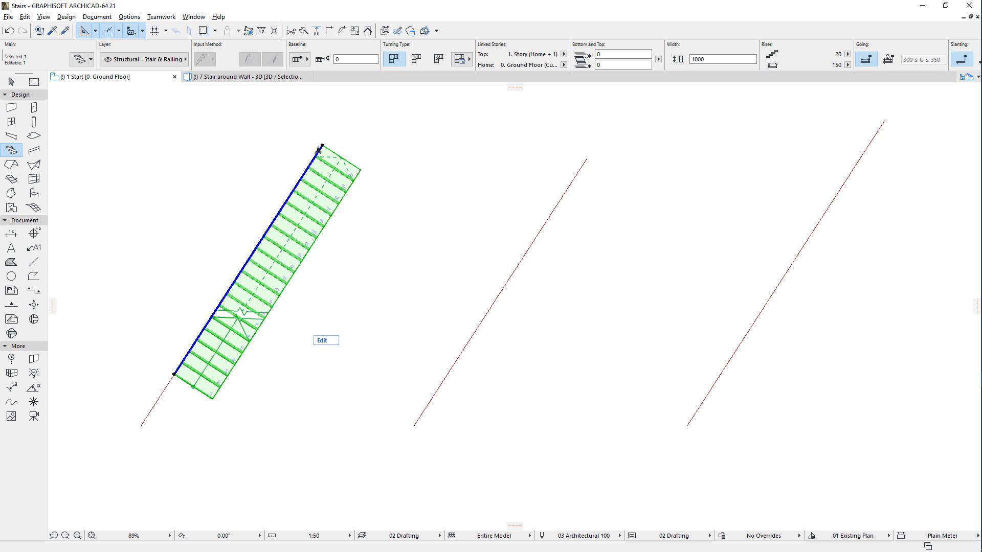
key(Escape)
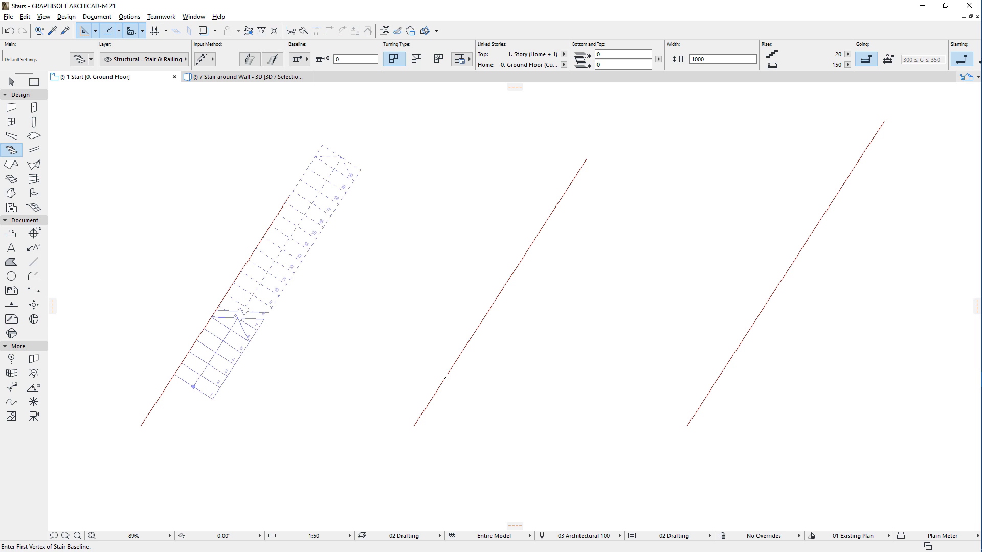
click(447, 376)
double_click(594, 147)
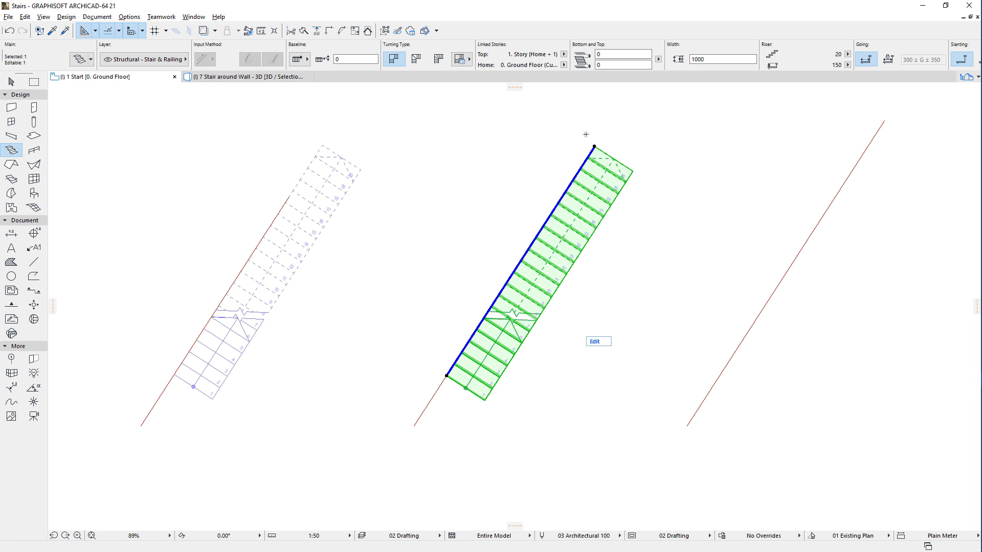
key(Escape)
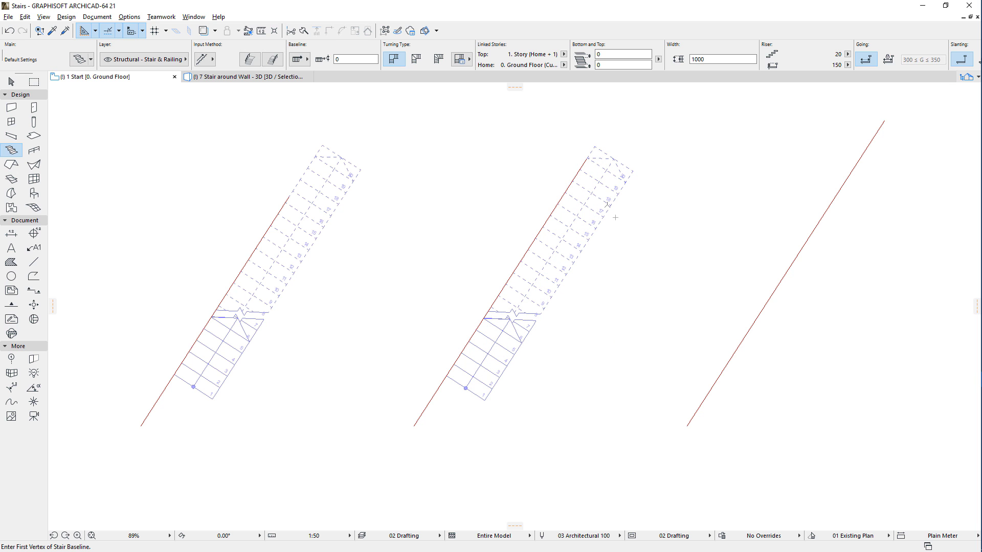
click(727, 366)
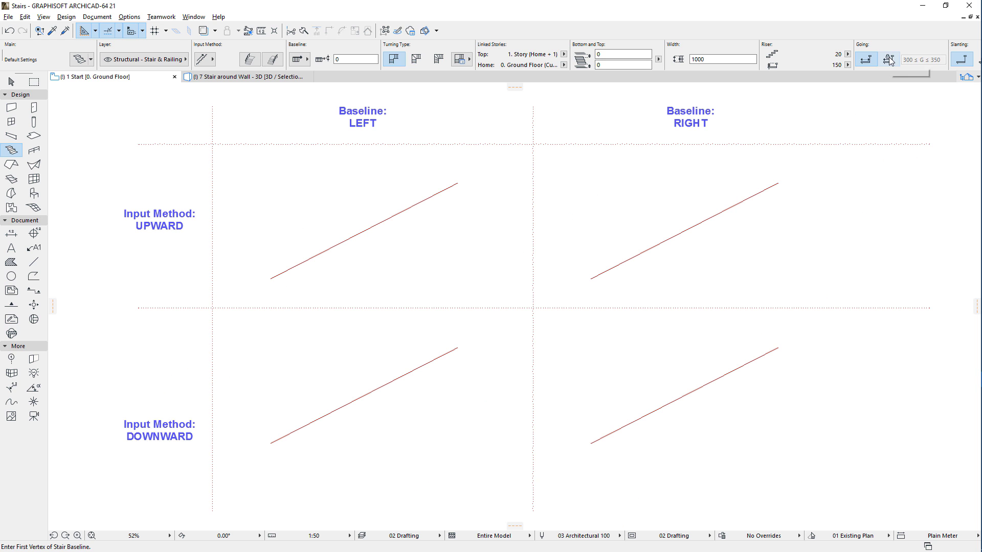
click(889, 59)
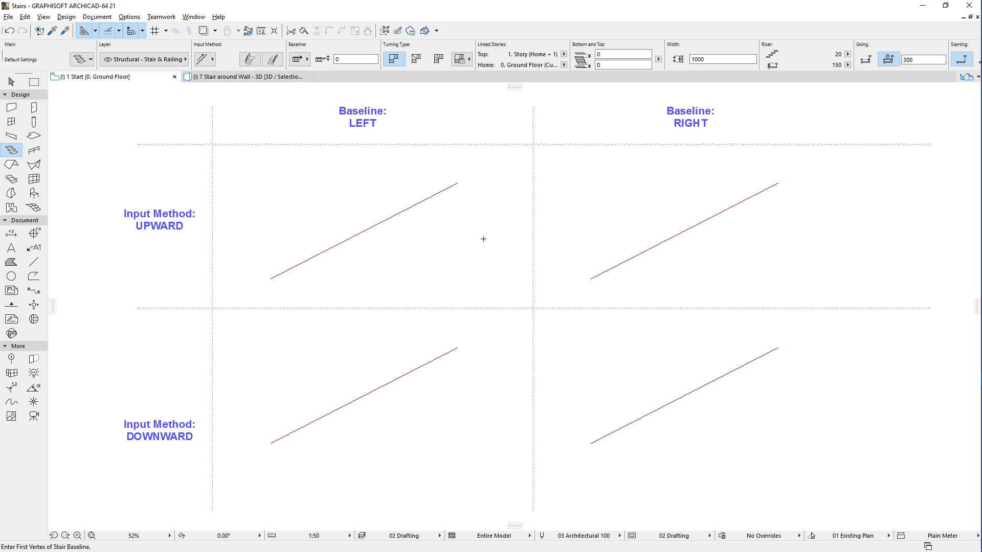
Step: Place an Upward-input stair on the Baseline LEFT line, then set Input Method to Downward
click(208, 61)
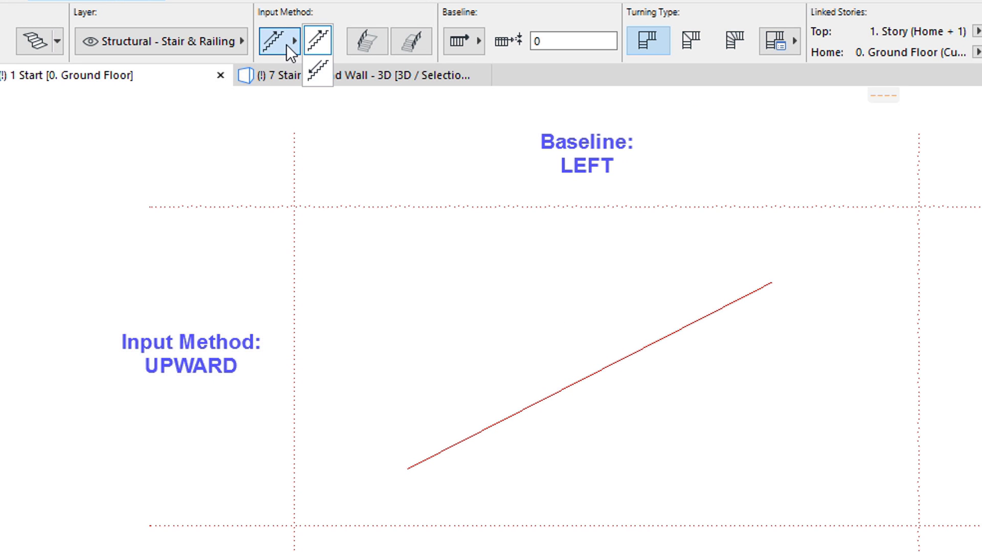
click(324, 44)
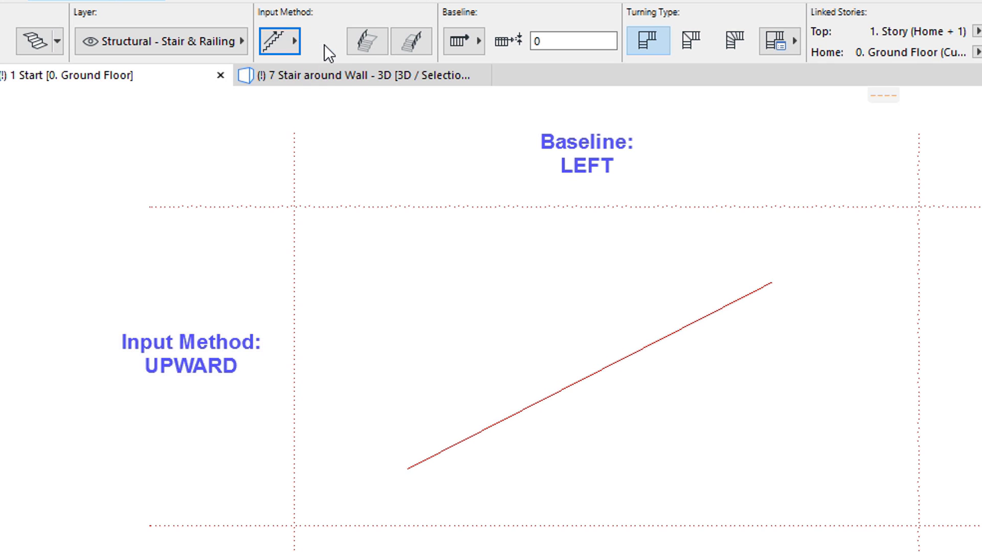
click(491, 425)
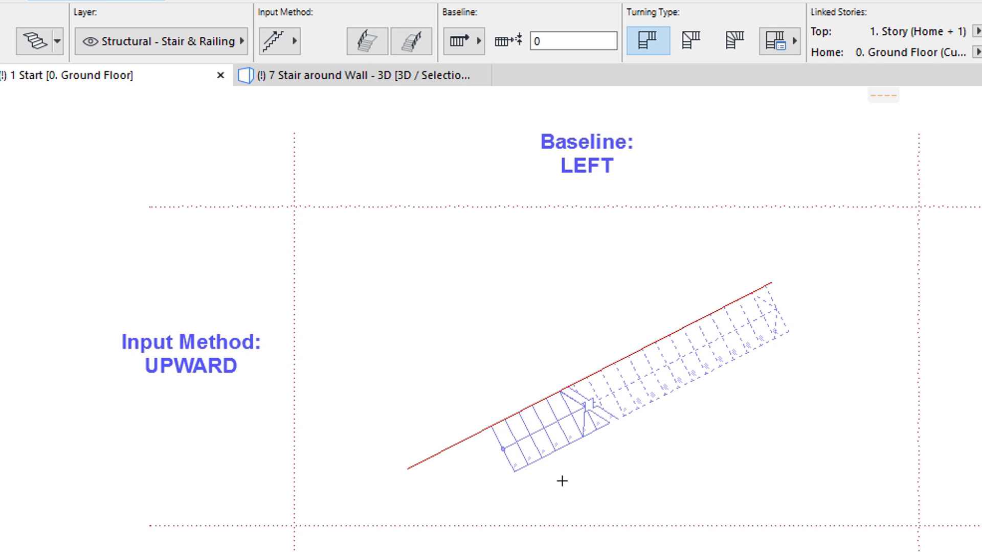
click(293, 48)
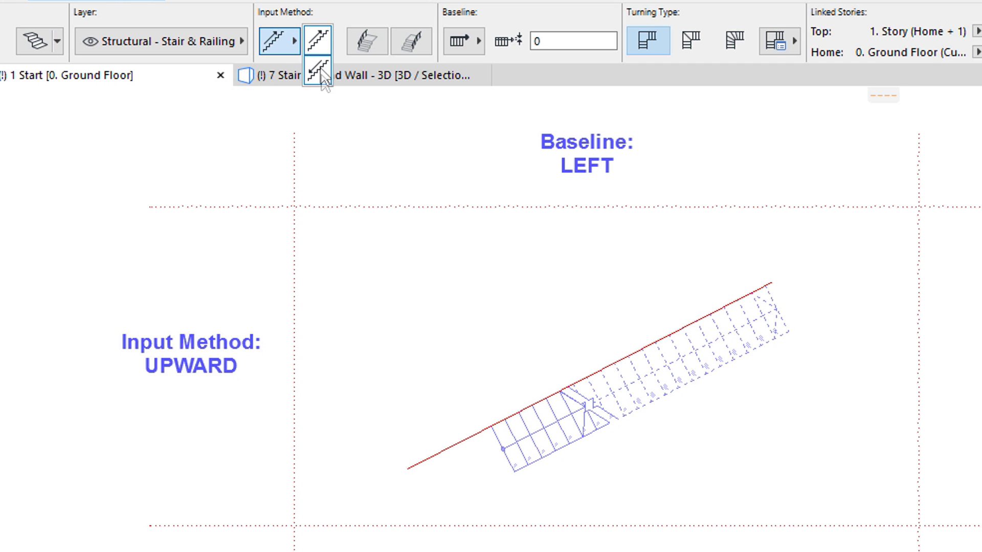
click(324, 79)
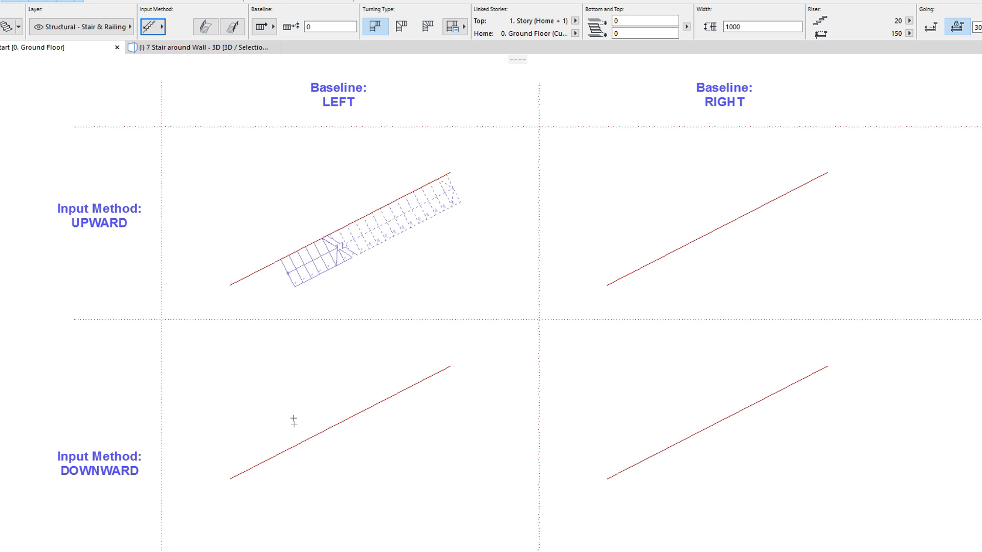
Step: Add stairs on the lower-left Downward line, the bottom-right line and the RIGHT, UPWARD line
click(280, 454)
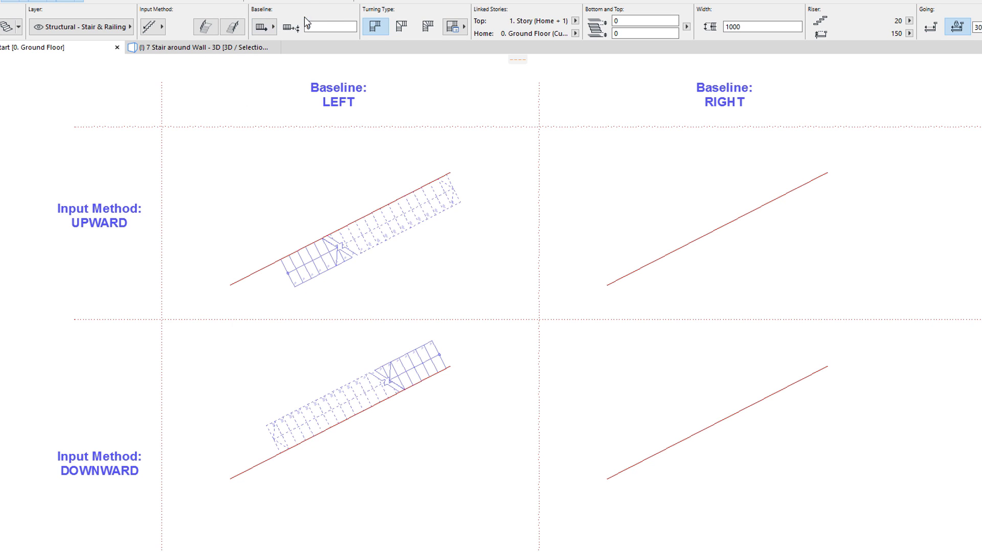
click(658, 454)
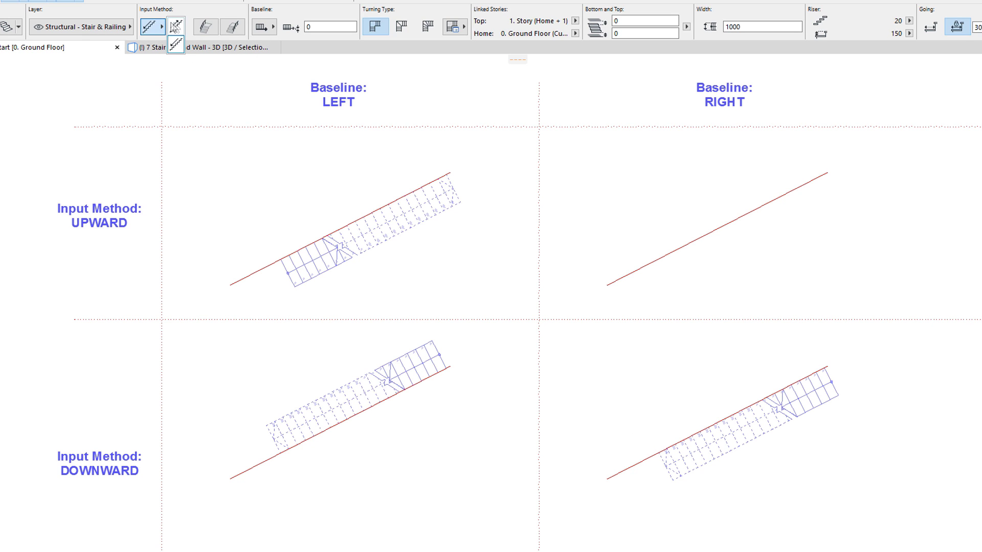
click(647, 265)
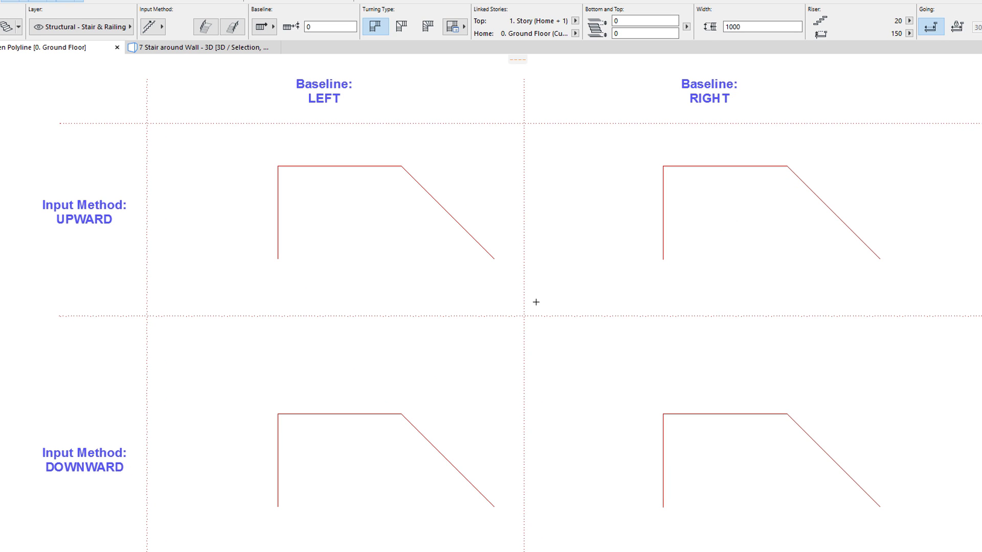
Step: Magic Wand a landing stair along the LEFT, UPWARD open polyline and select it for a close look
click(279, 221)
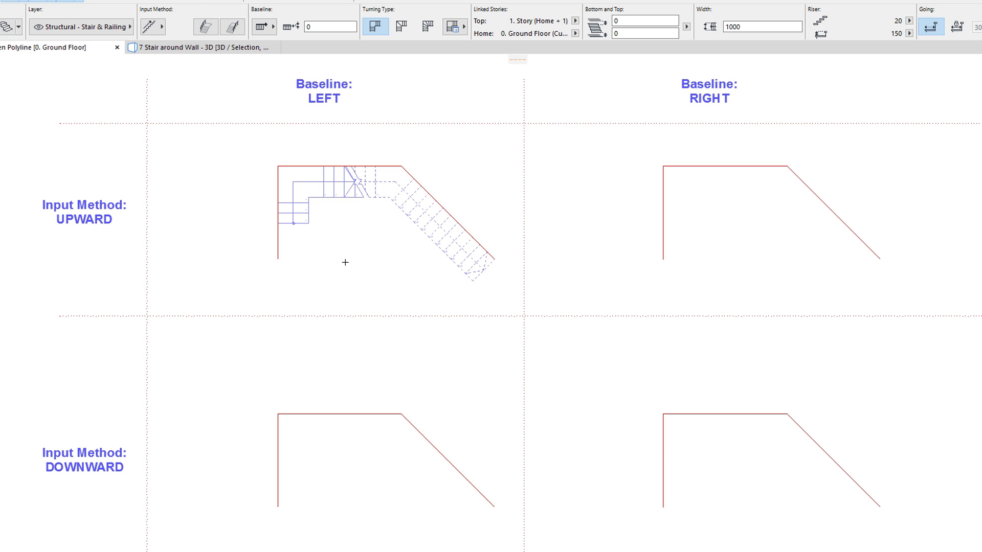
scroll(345, 262, up, 3)
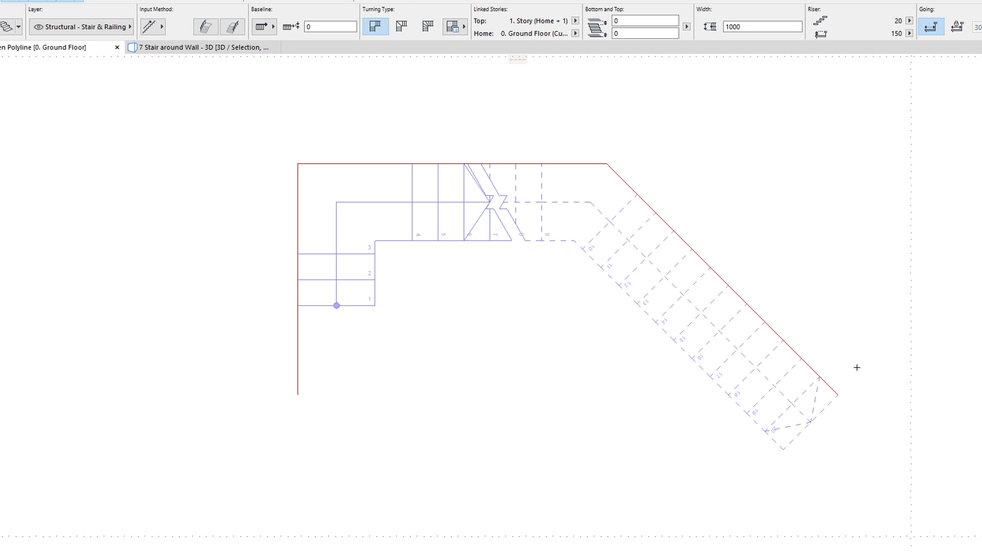
click(321, 188)
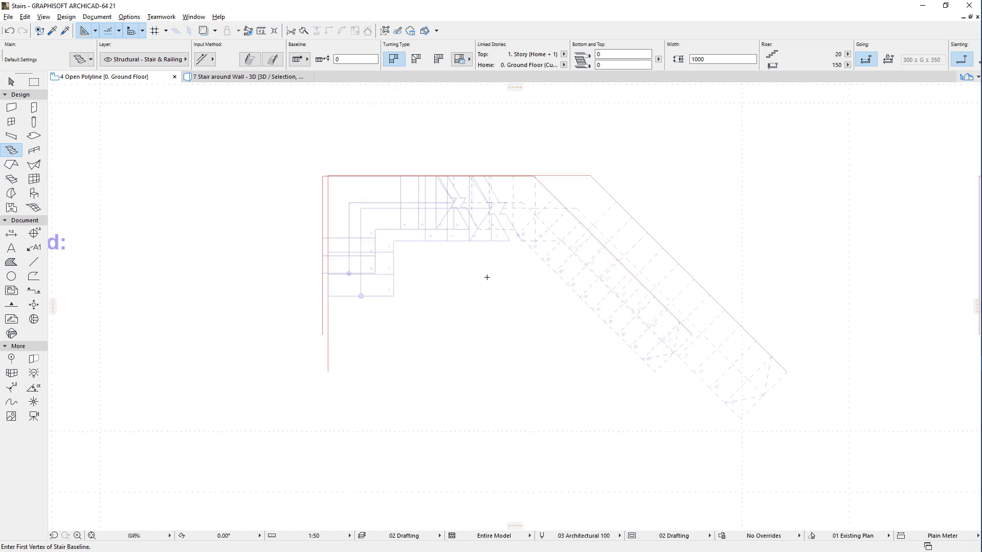
scroll(432, 413, down, 3)
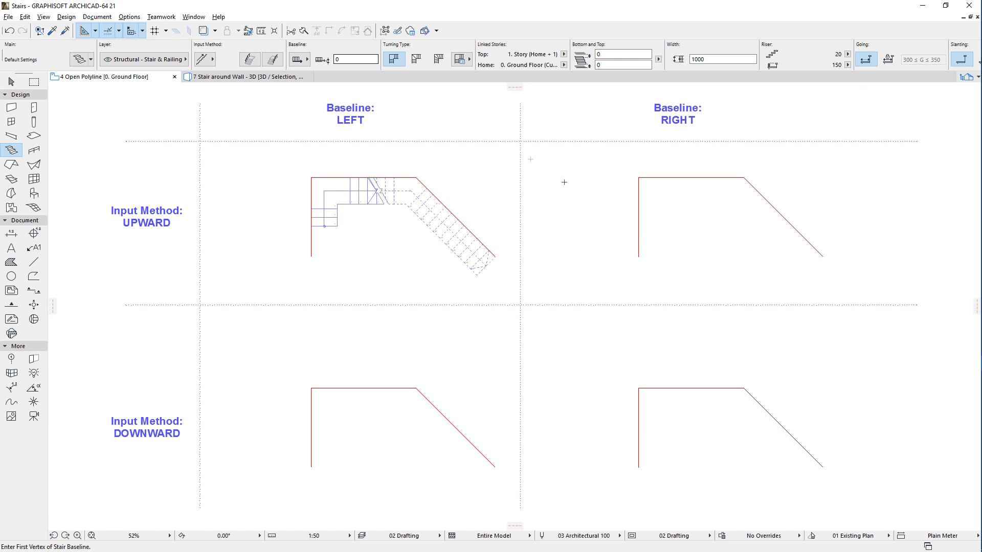
Step: Add stairs on the RIGHT/UPWARD polyline and, with Downward input, the RIGHT/DOWNWARD polyline
click(638, 232)
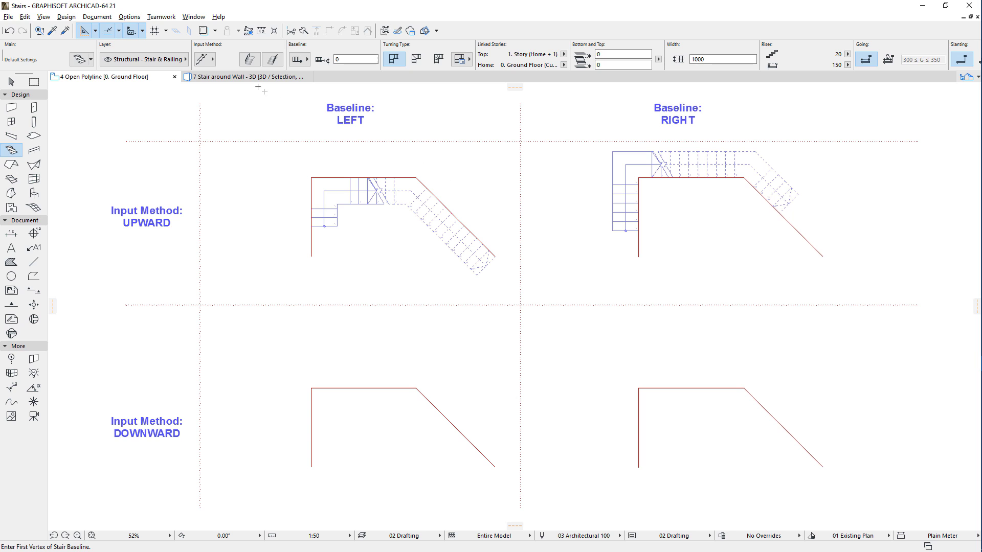
click(205, 59)
click(639, 438)
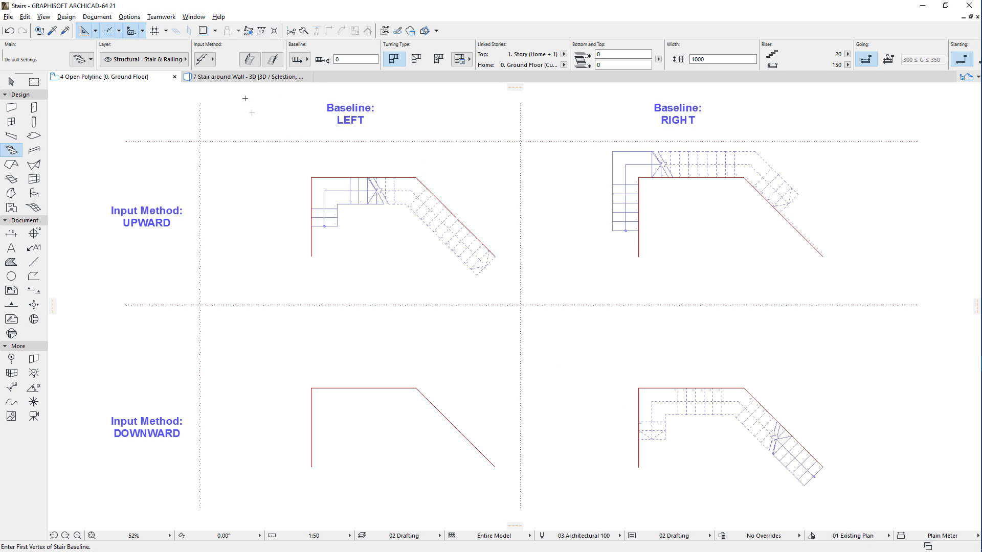
Step: Set the Baseline to Left and add a stair on the LEFT/DOWNWARD polyline
click(298, 58)
click(302, 51)
click(311, 441)
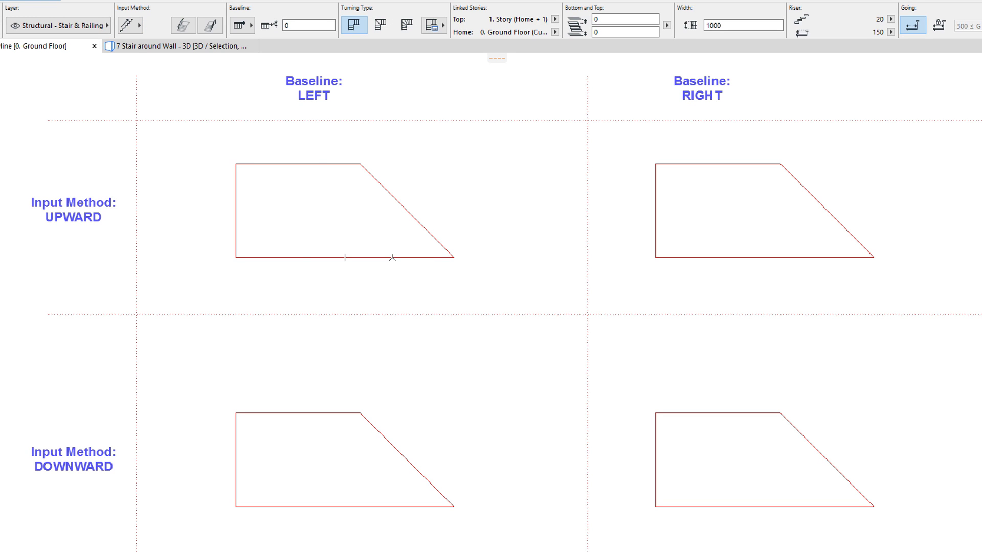
Step: Add a stair on the upper-left trapezoid, then a Downward-input stair on the lower-left one and inspect it
click(394, 257)
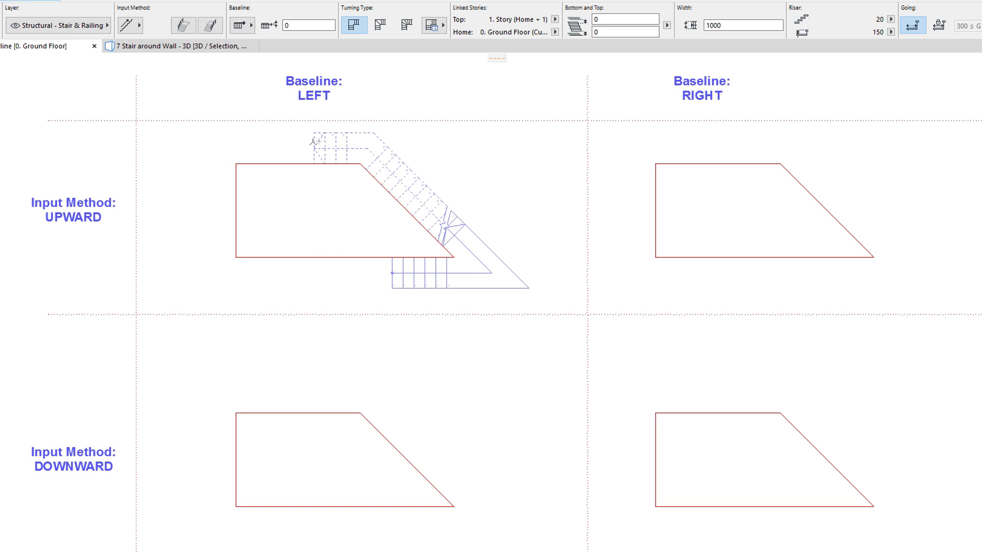
click(132, 28)
click(154, 44)
click(359, 506)
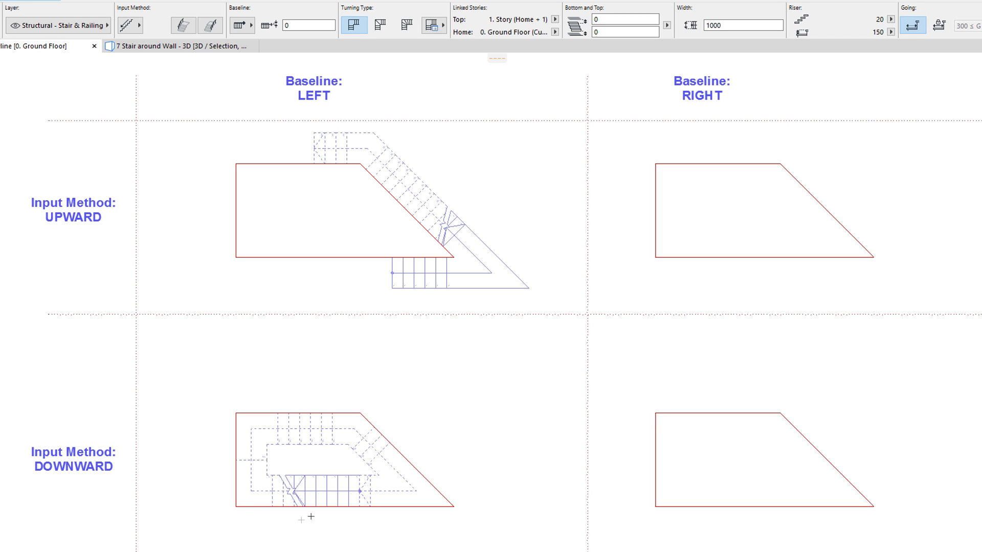
click(322, 504)
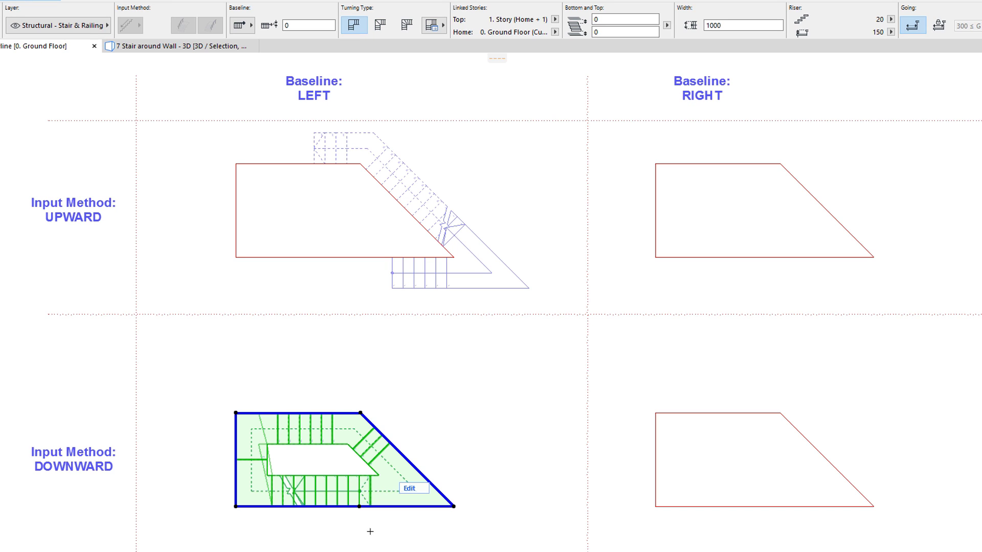
key(Escape)
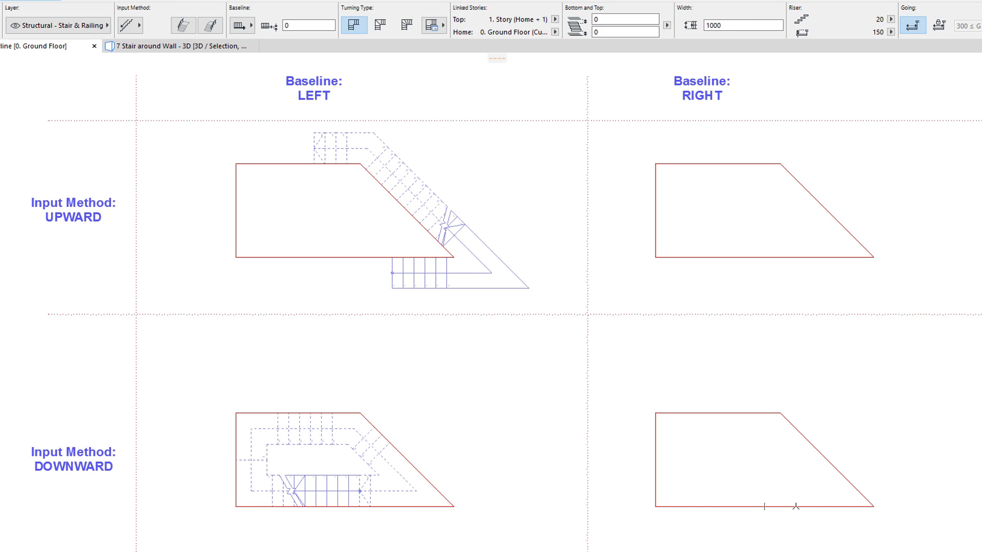
Step: Add a stair on the lower-right trapezoid, then an Upward-input stair on the upper-right one
click(790, 517)
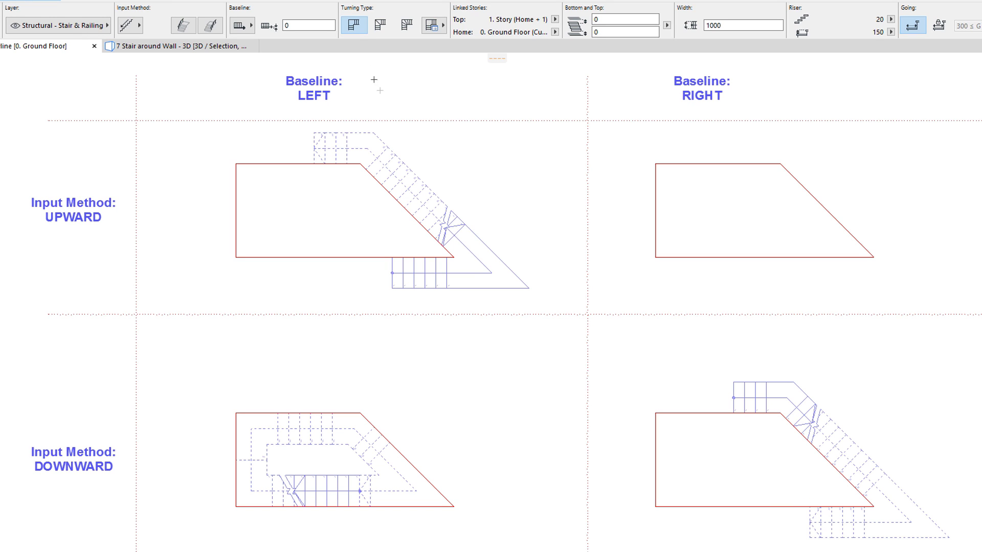
click(131, 25)
click(153, 25)
click(776, 290)
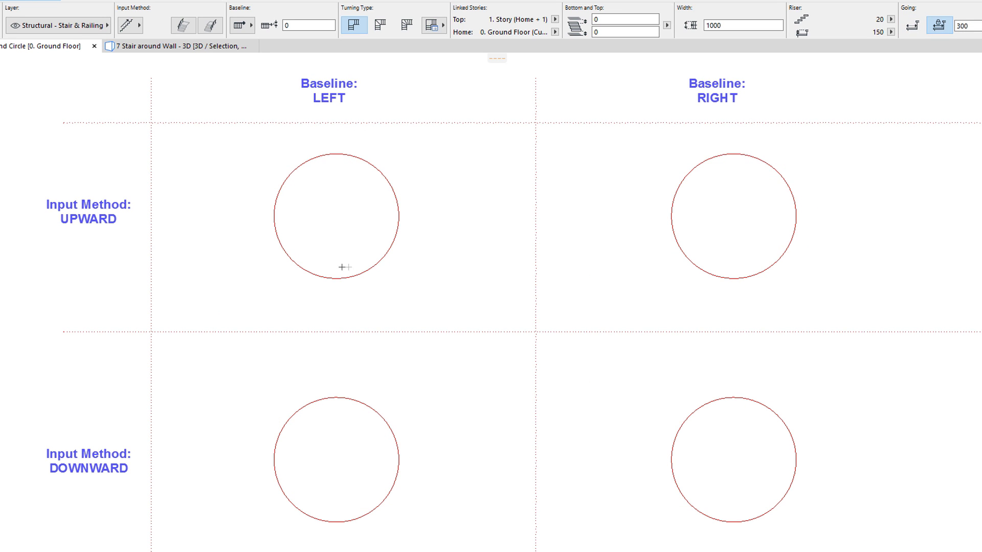
Step: Wrap a stair around the upper-left circle, then one with Right baseline around the upper-right circle
click(313, 276)
click(242, 24)
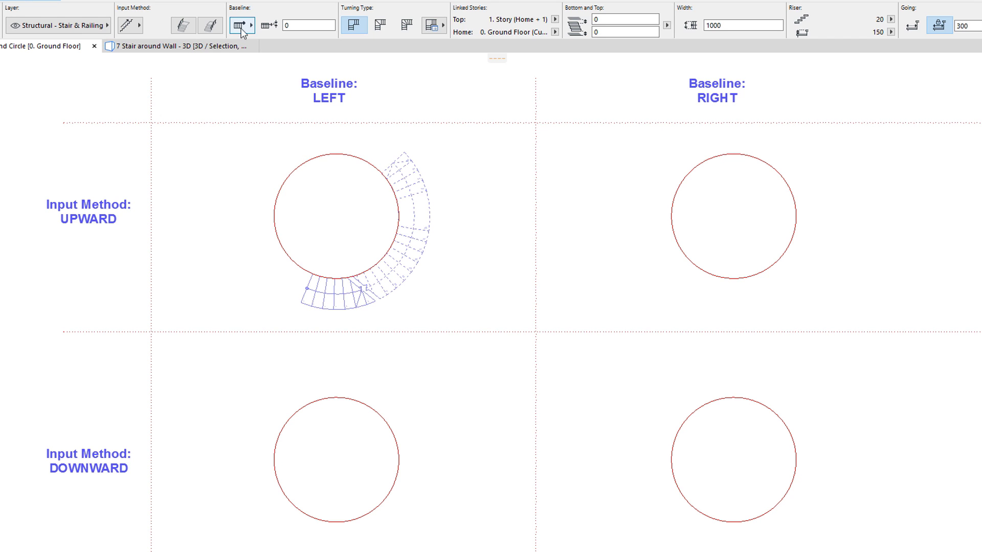
click(275, 19)
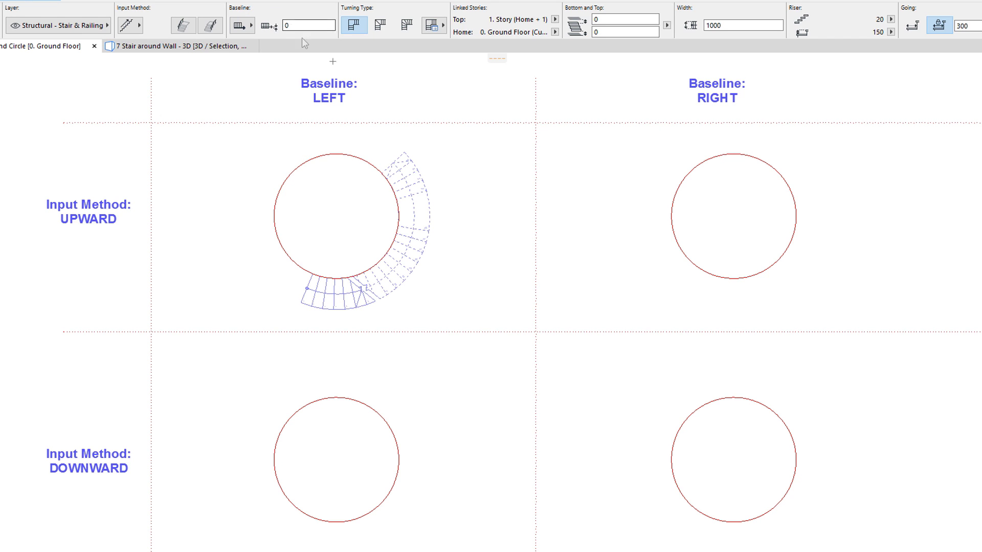
click(706, 271)
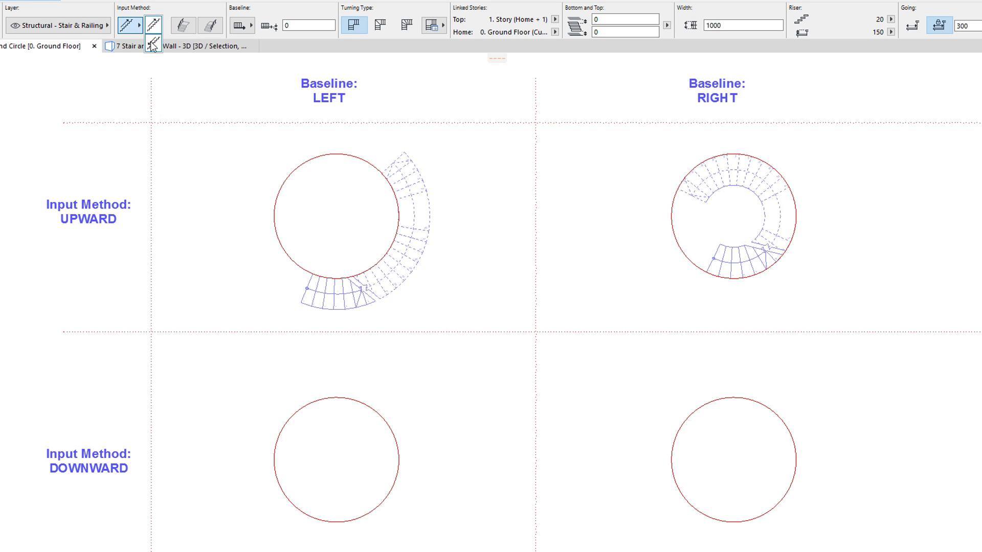
Step: Wrap a stair around the lower-right circle, then one with Left baseline around the lower-left circle
click(712, 516)
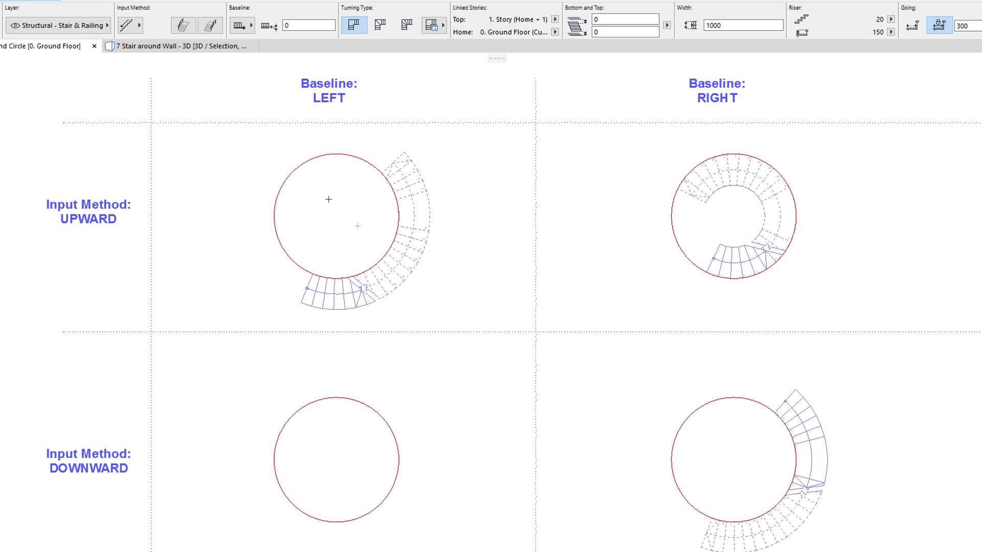
click(238, 26)
click(241, 13)
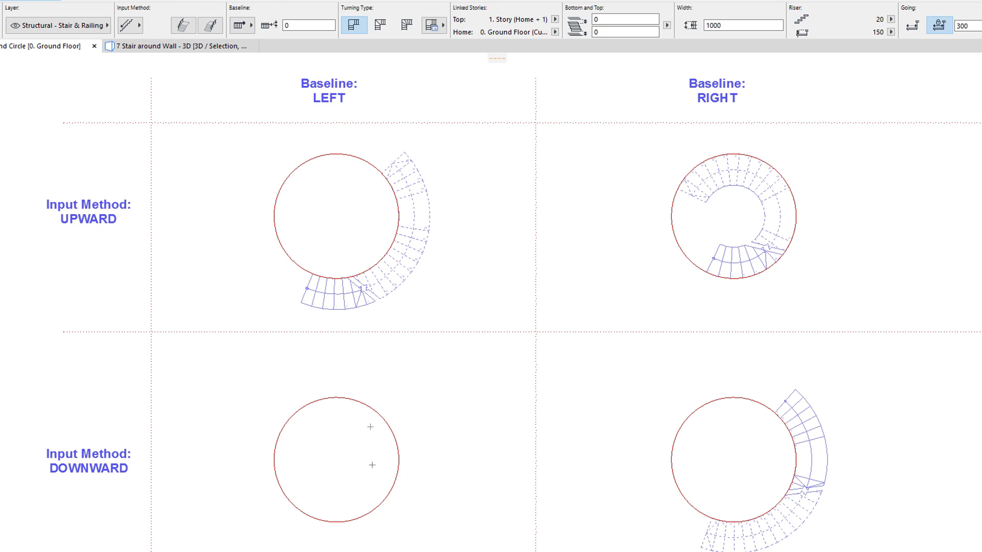
click(312, 514)
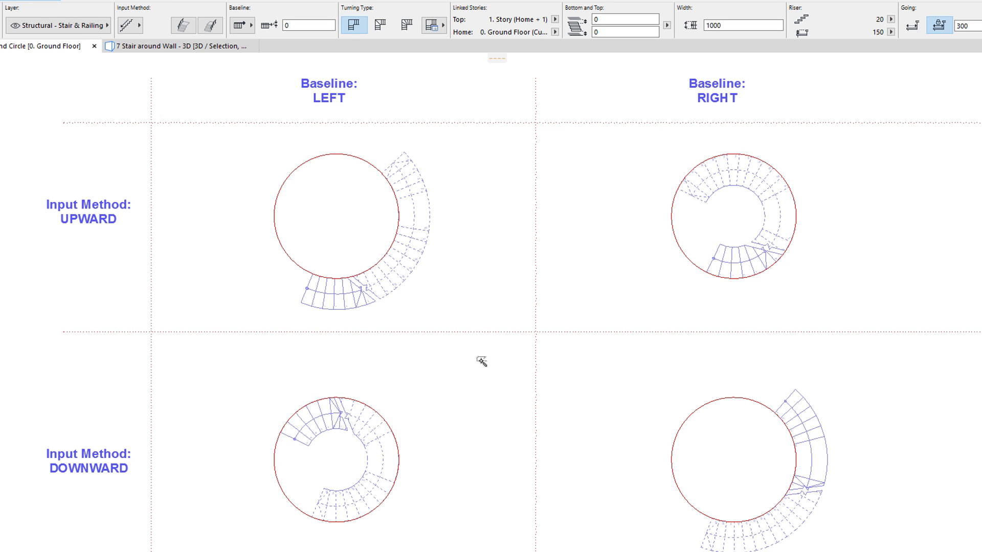
click(292, 260)
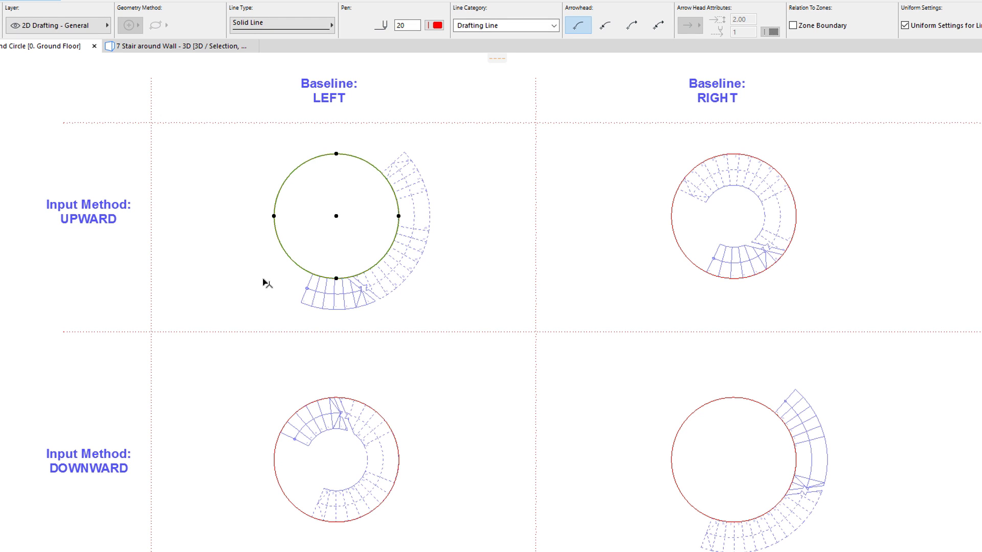
Step: Inspect the upper-left stair and the DOWNWARD/LEFT circle stair, then clear the selection
click(391, 252)
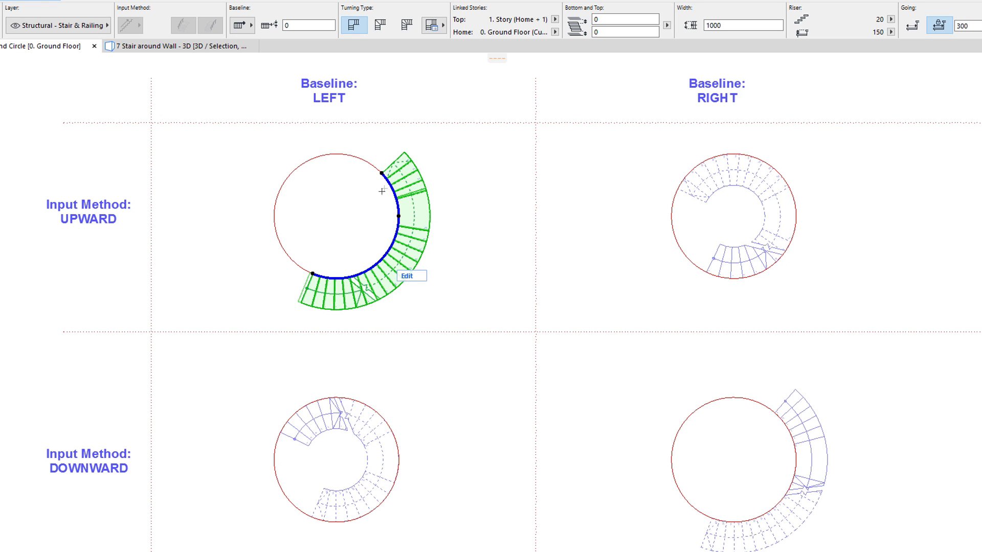
click(375, 233)
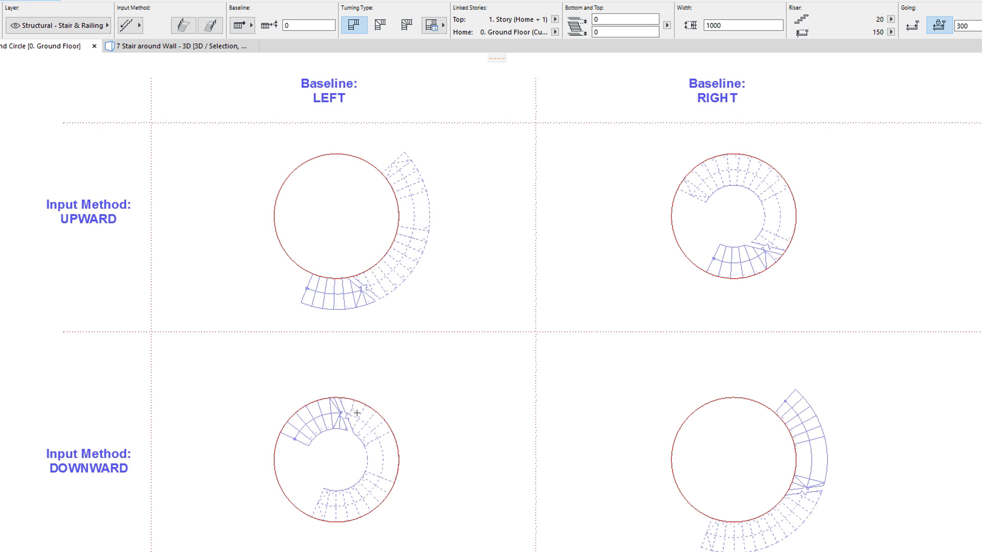
click(358, 473)
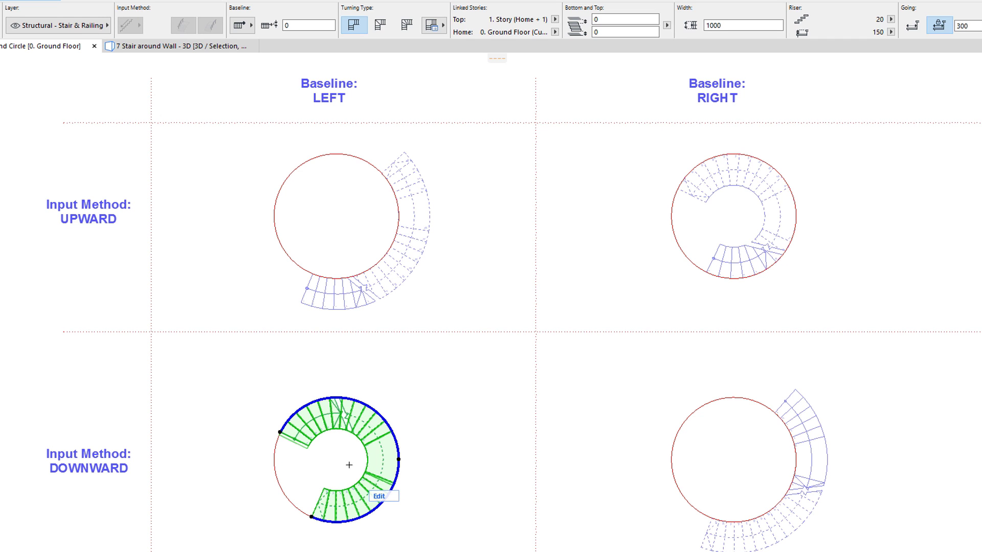
key(Escape)
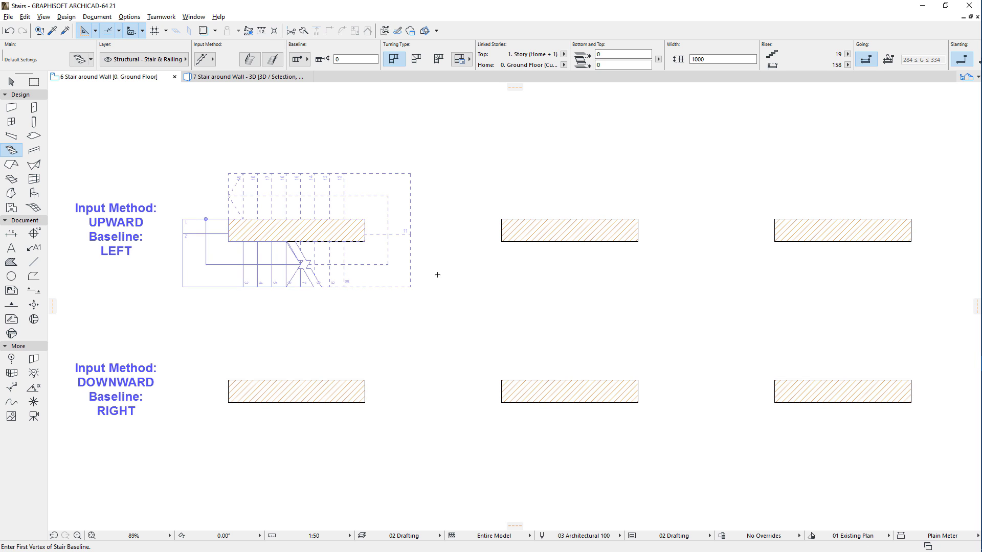
Step: Wrap stairs around the middle and right upper walls with second and third turning types, Upward input, Left baseline
click(415, 59)
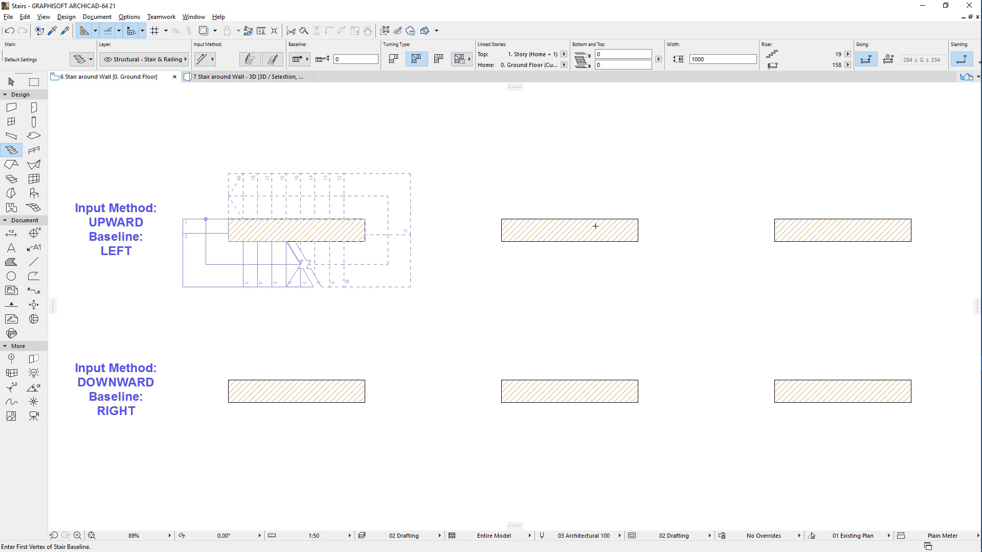
click(538, 209)
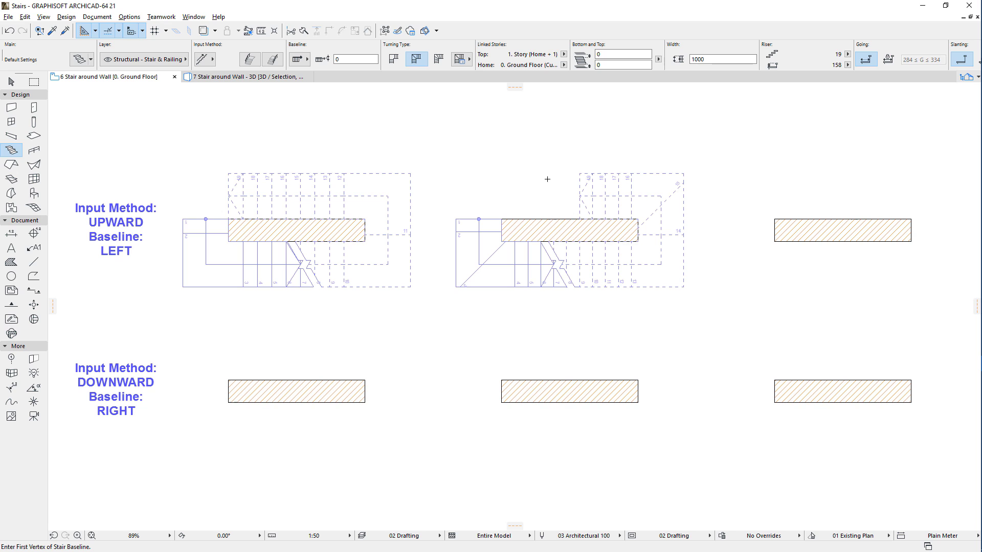
click(212, 60)
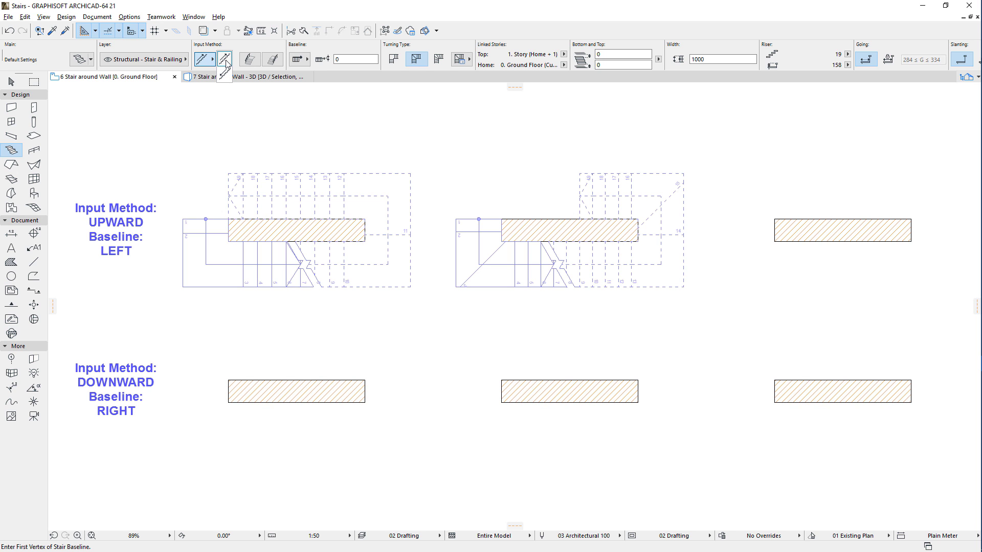
click(227, 62)
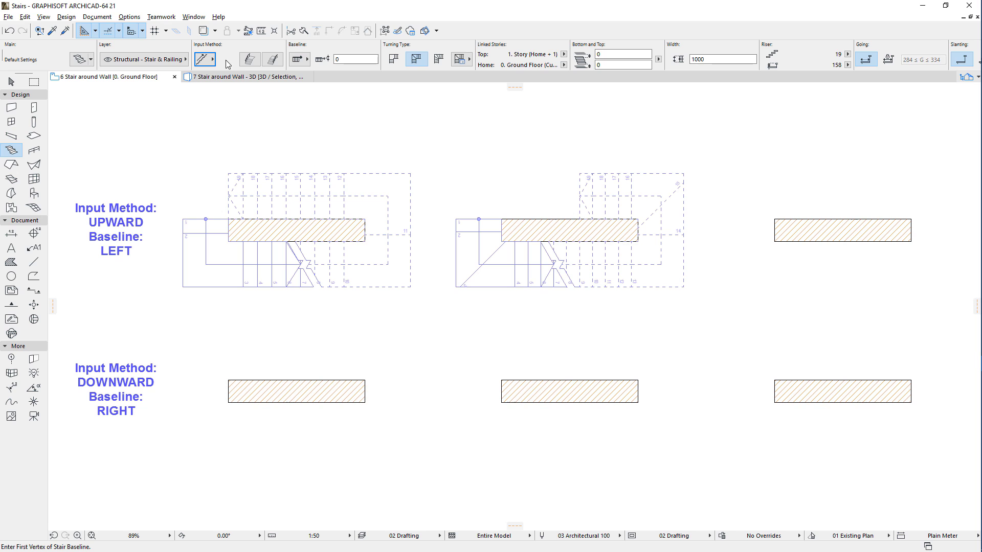
click(305, 60)
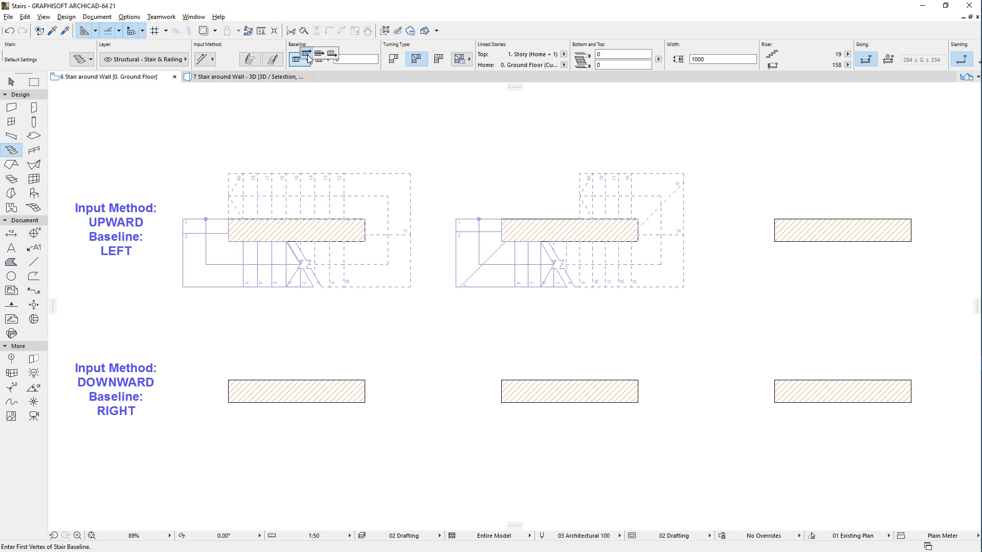
click(307, 55)
click(437, 60)
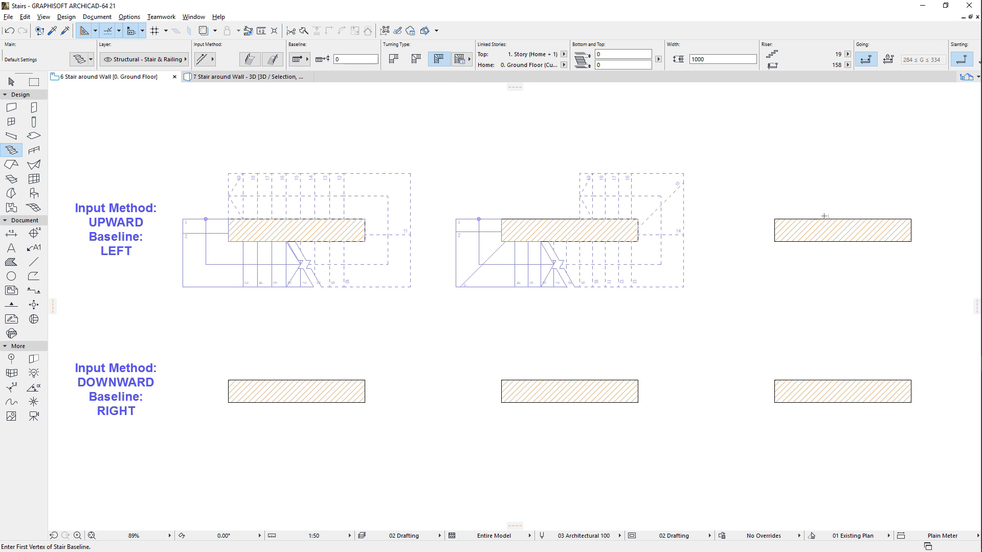
click(869, 224)
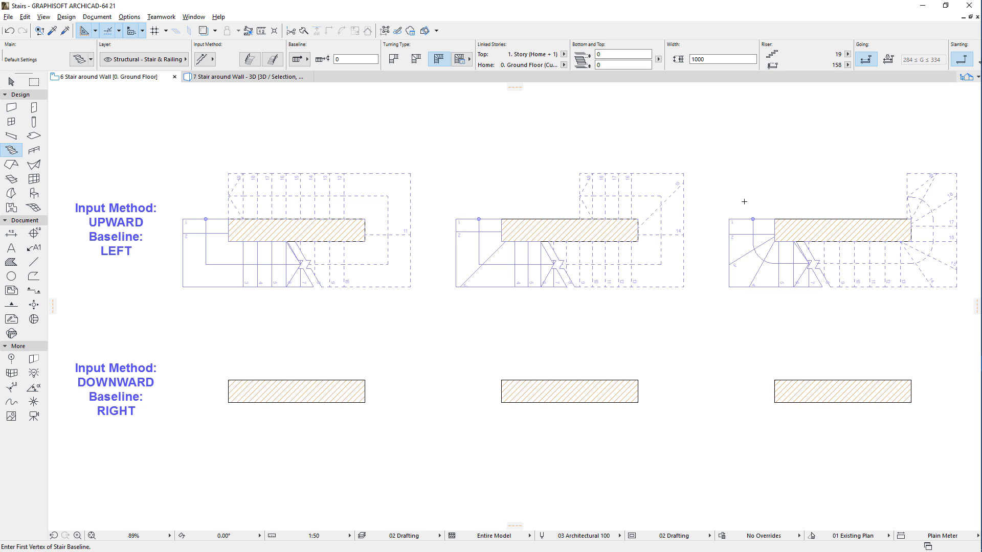
Step: Set the stair input direction to Downward with a Right baseline
click(208, 67)
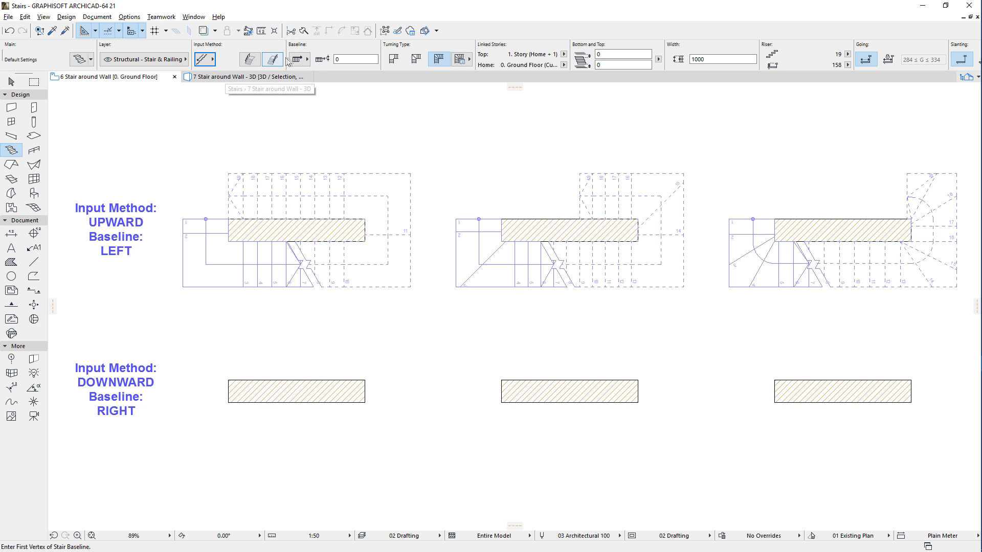
click(303, 61)
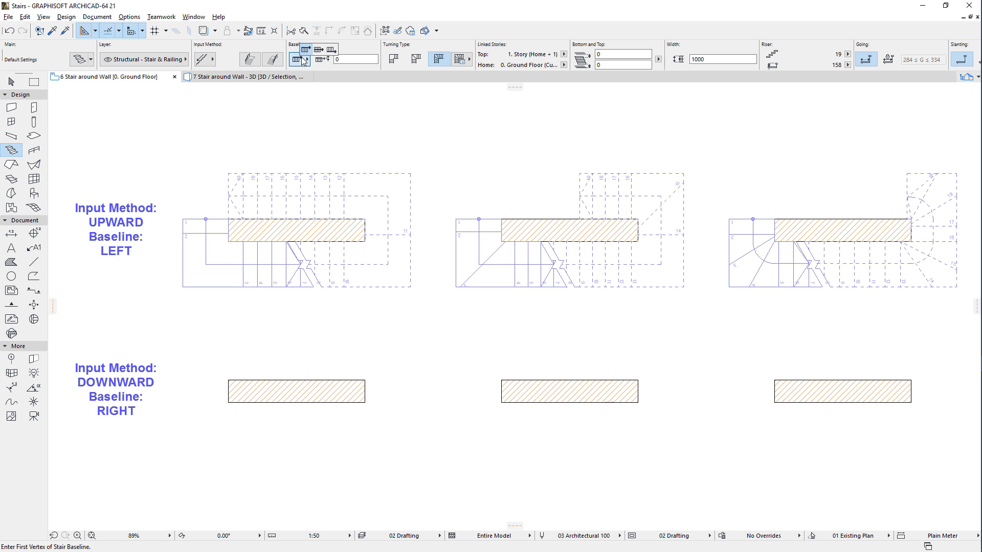
click(333, 50)
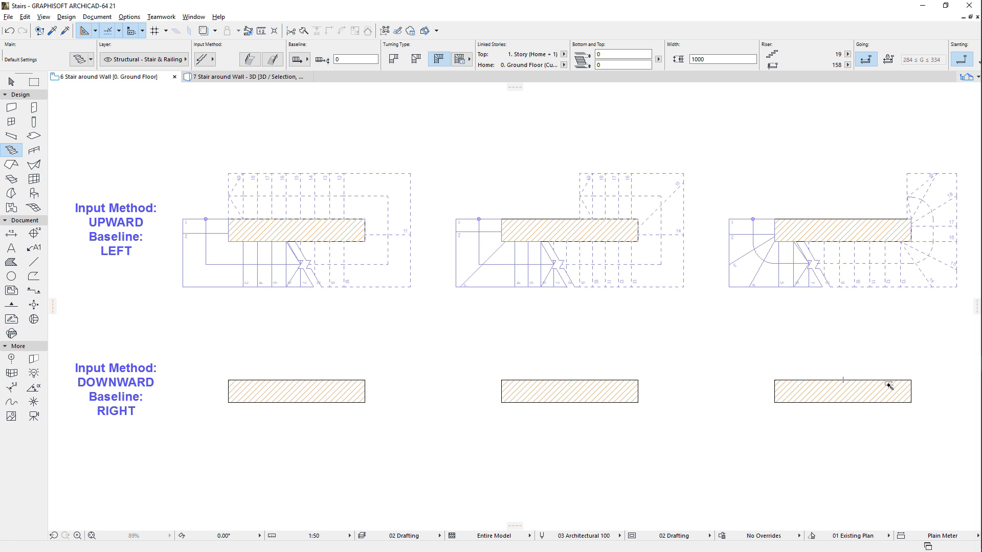
Step: Wrap stairs around the middle and lower-left walls using second and first turning types, then view in 3D
click(416, 58)
click(610, 384)
click(394, 59)
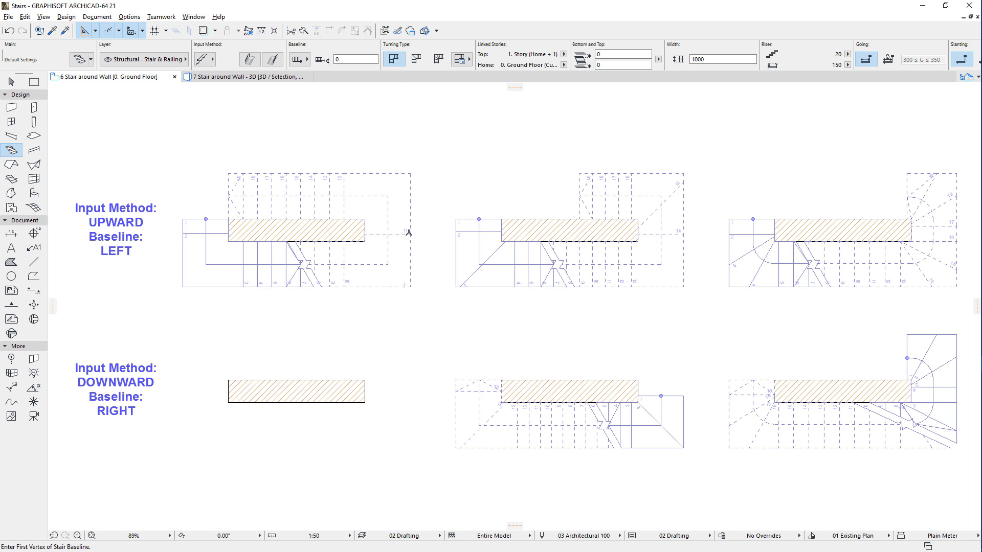
click(337, 385)
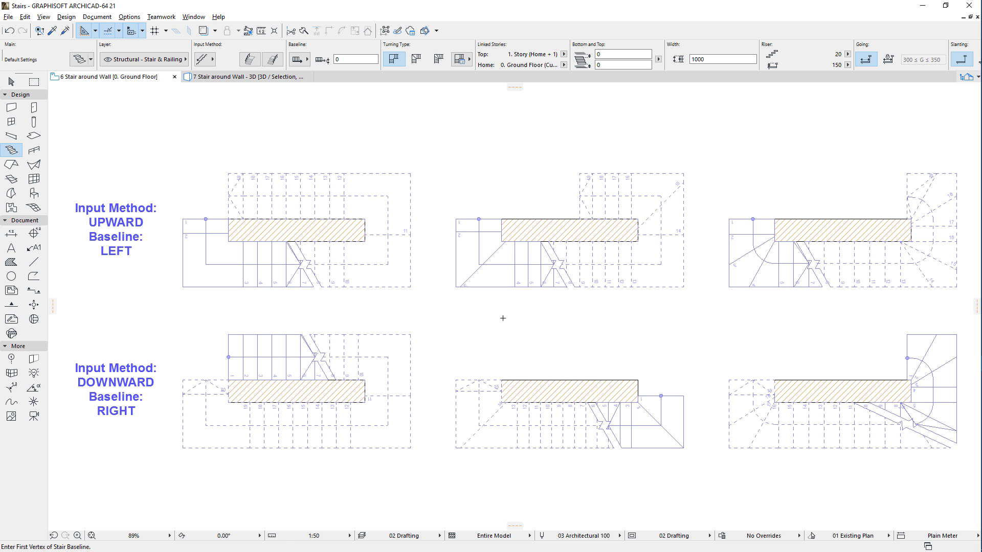
key(F3)
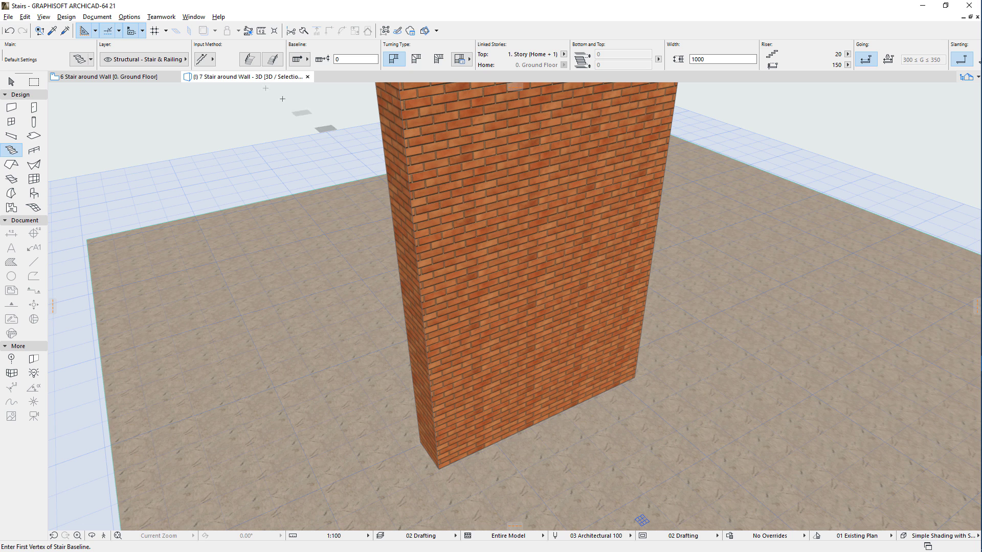
Step: Wrap a Right-baseline stair around the brick wall in the 3D window
click(210, 59)
click(300, 59)
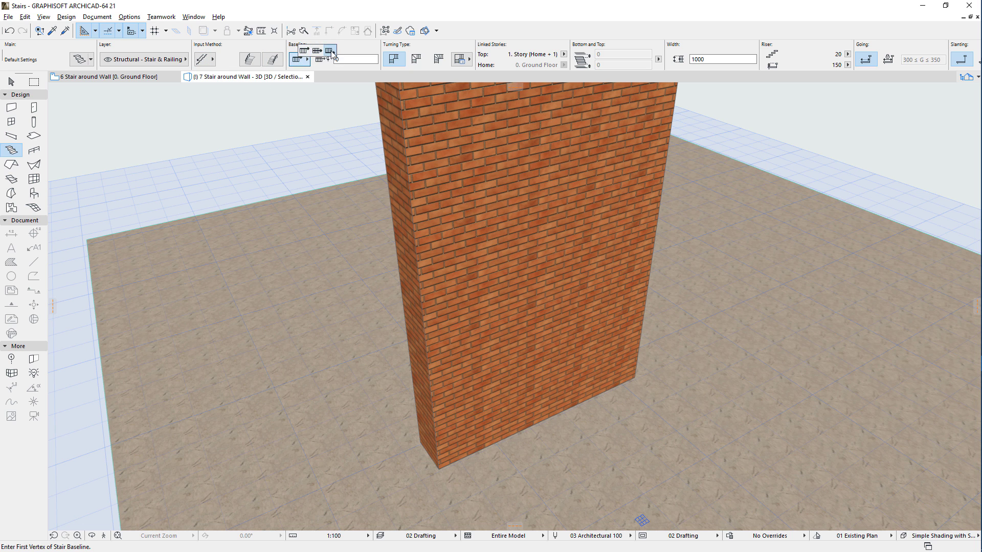
click(330, 51)
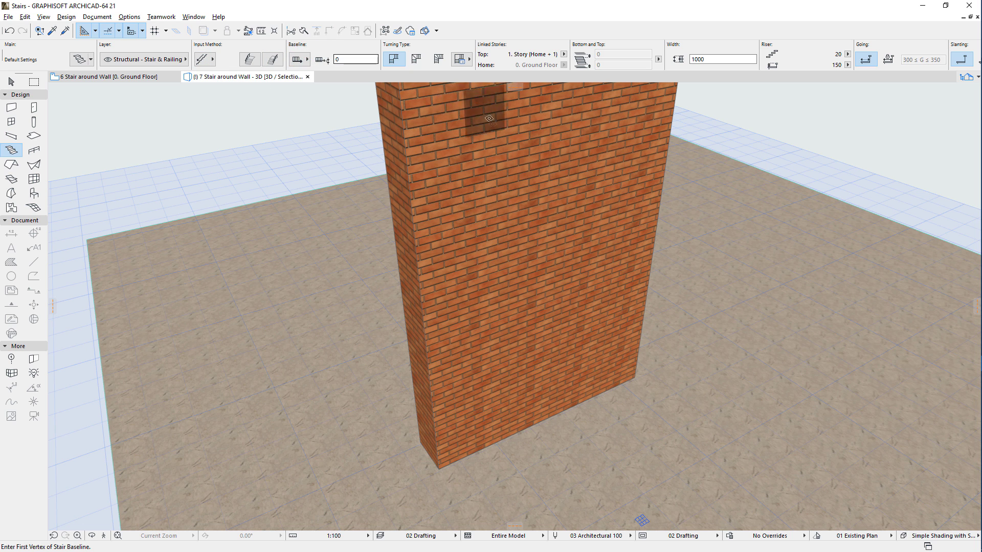
click(504, 180)
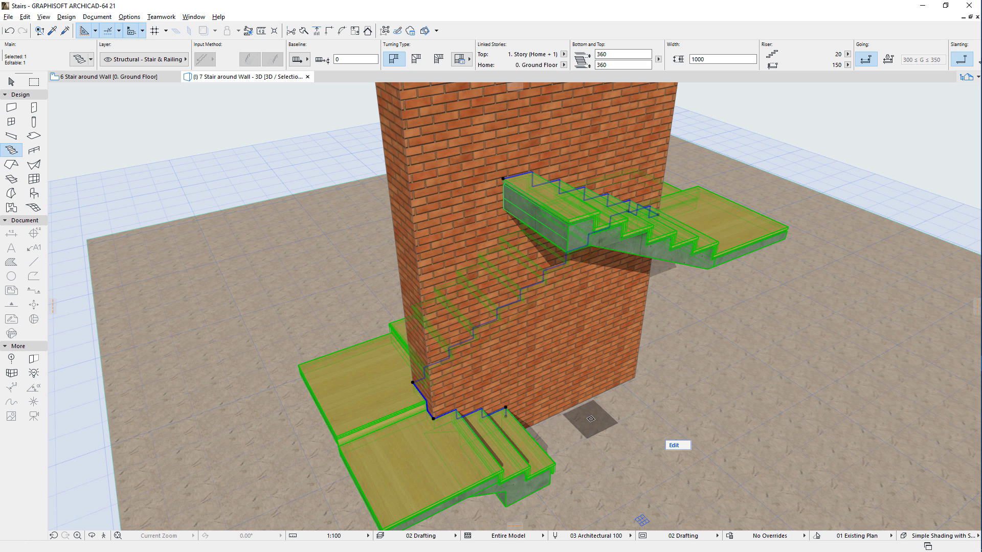
Step: Delete the new stair, undo the deletion, and select the restored stair
key(Delete)
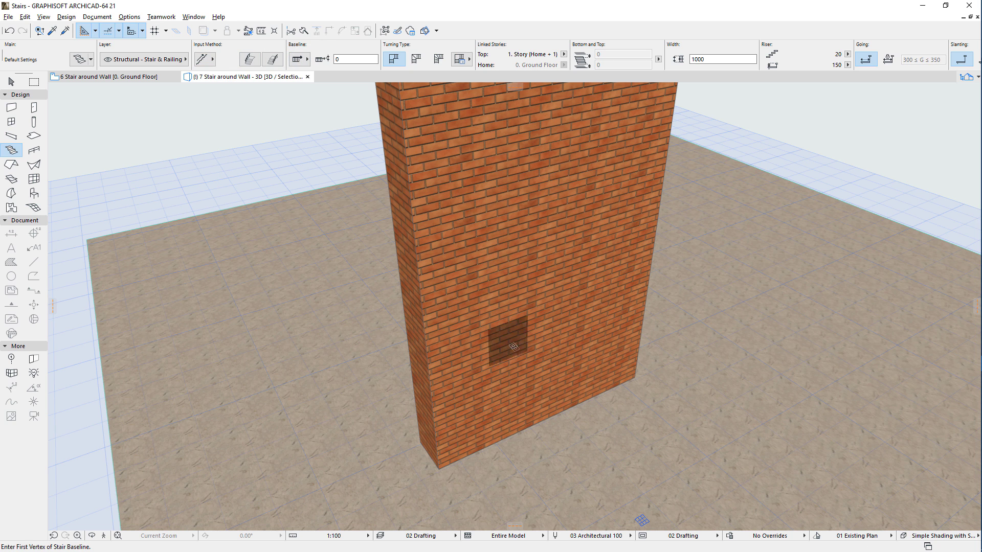
key(ctrl+z)
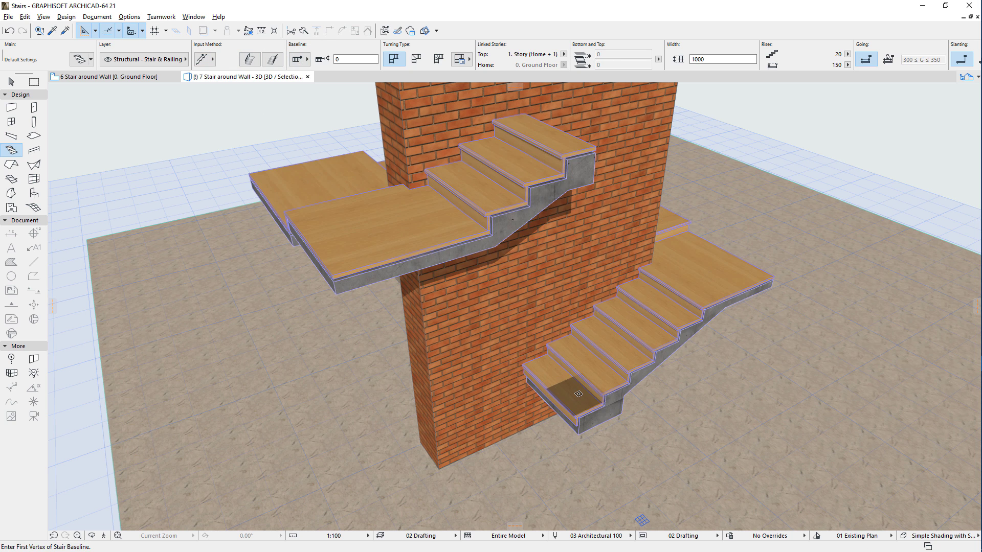
shift+click(580, 395)
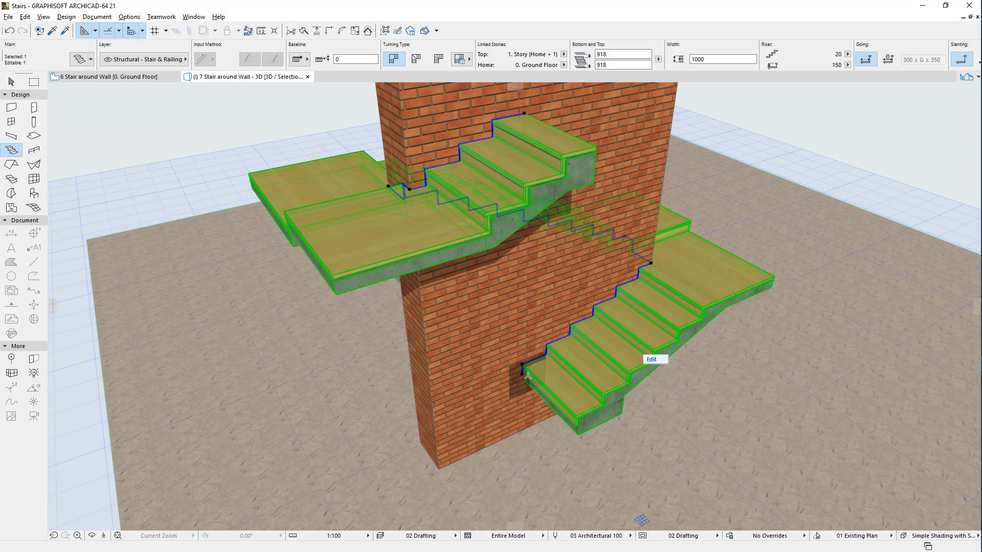